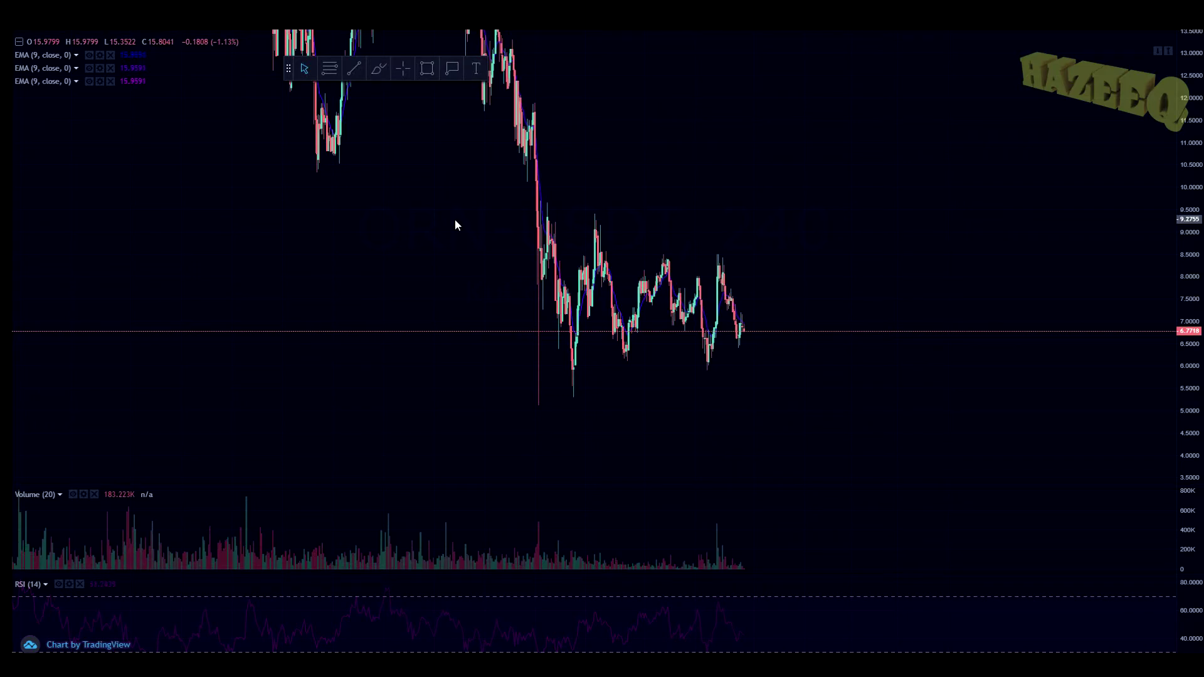
- Pan, zoom out and compress the price scale until the peak near 30 is visible, shifting the drawing toolbar right
drag(390, 241, 632, 233)
drag(580, 269, 382, 312)
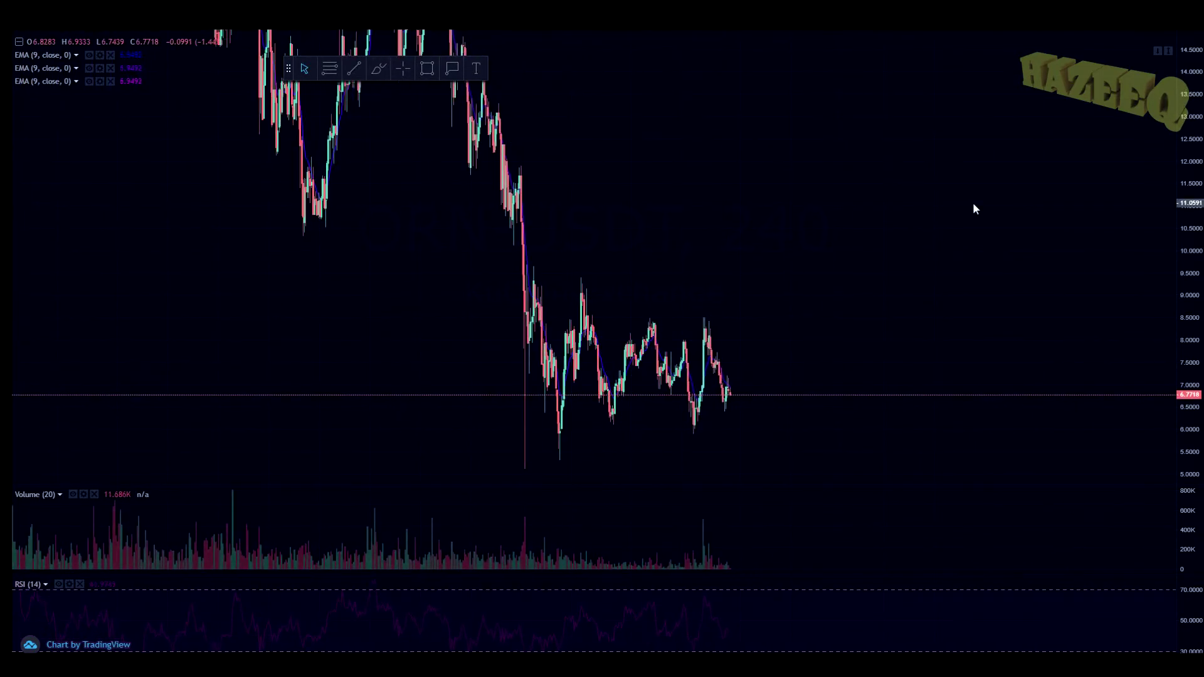
drag(1181, 126, 1182, 182)
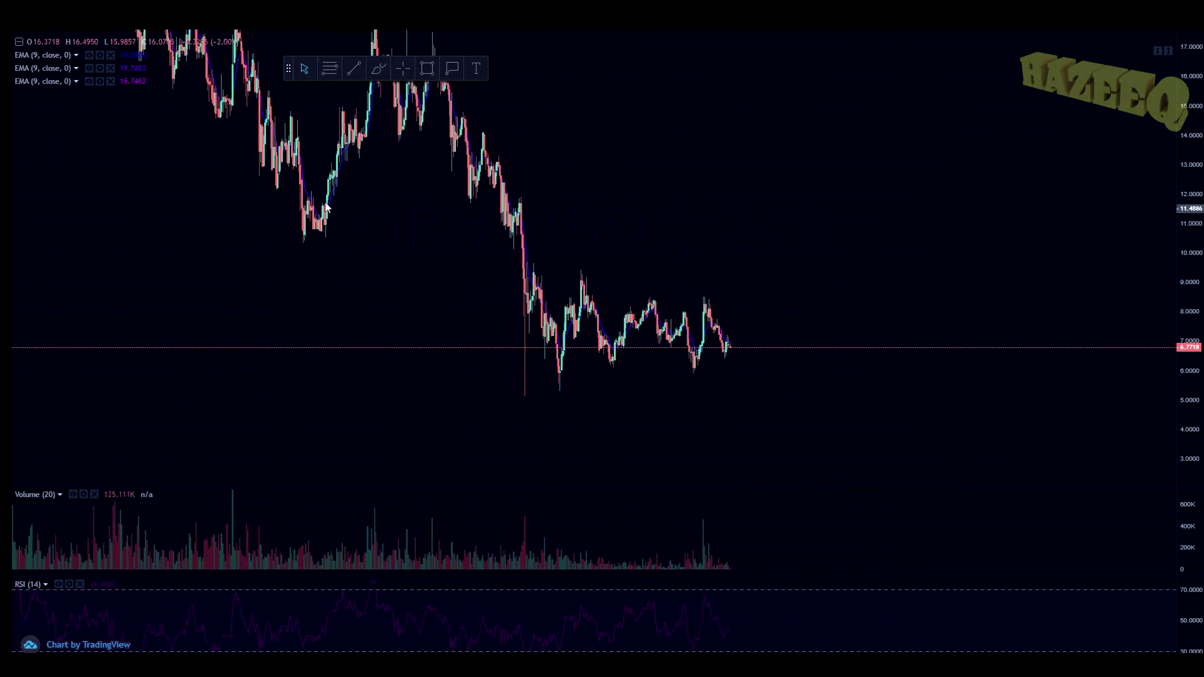
mouse_move(445, 264)
mouse_down()
mouse_move(492, 320)
mouse_move(508, 316)
mouse_up()
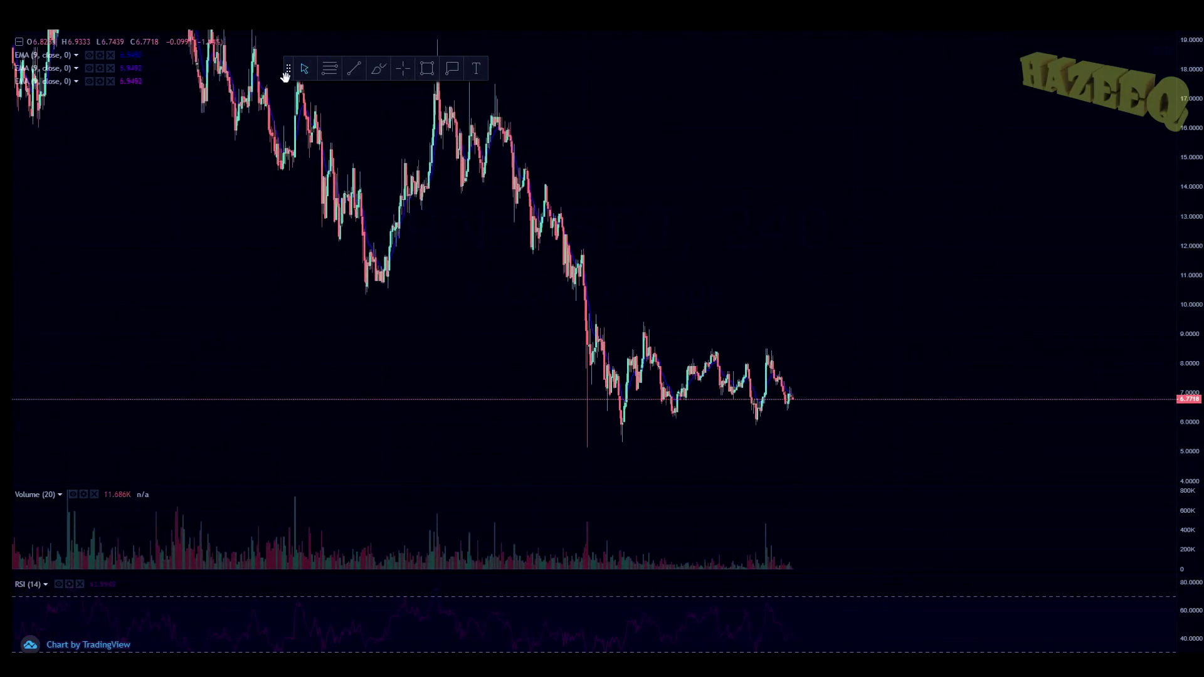
drag(286, 74, 654, 87)
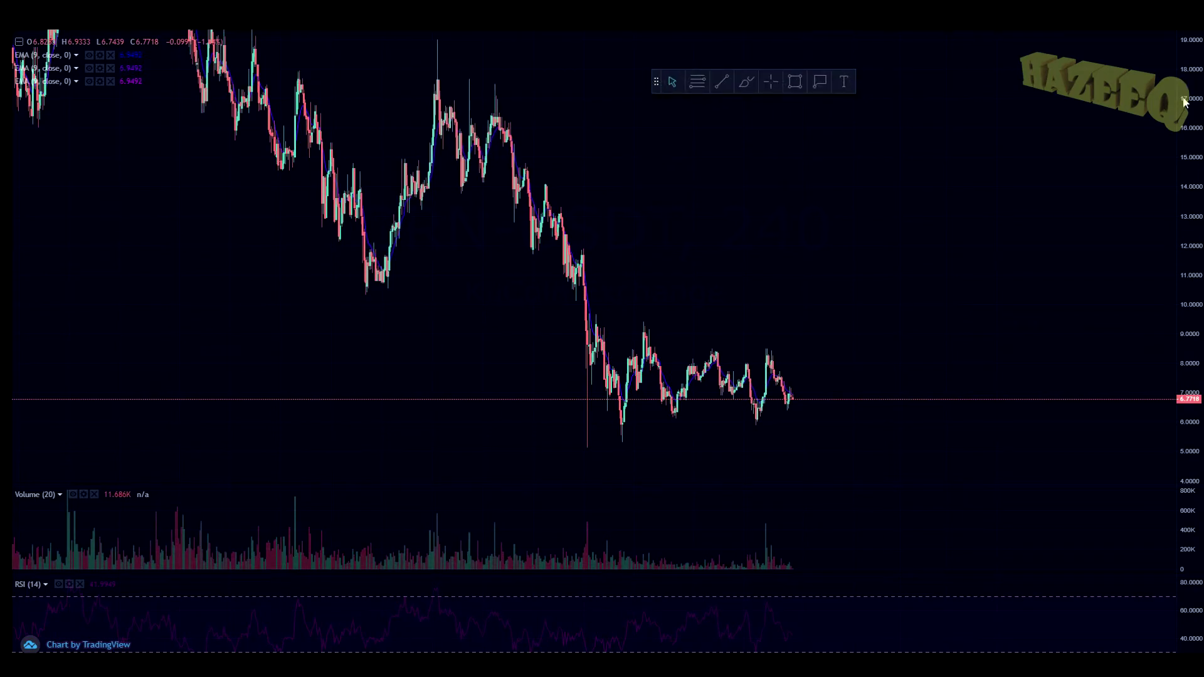
drag(1185, 102, 1185, 178)
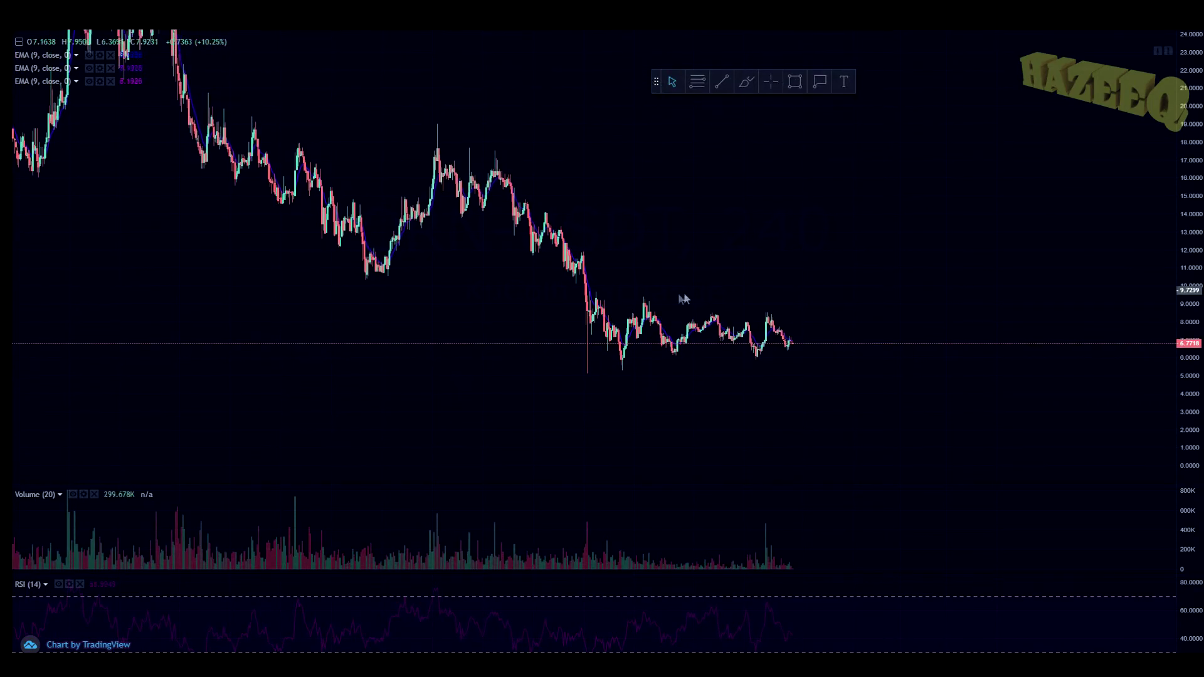
drag(650, 178, 797, 224)
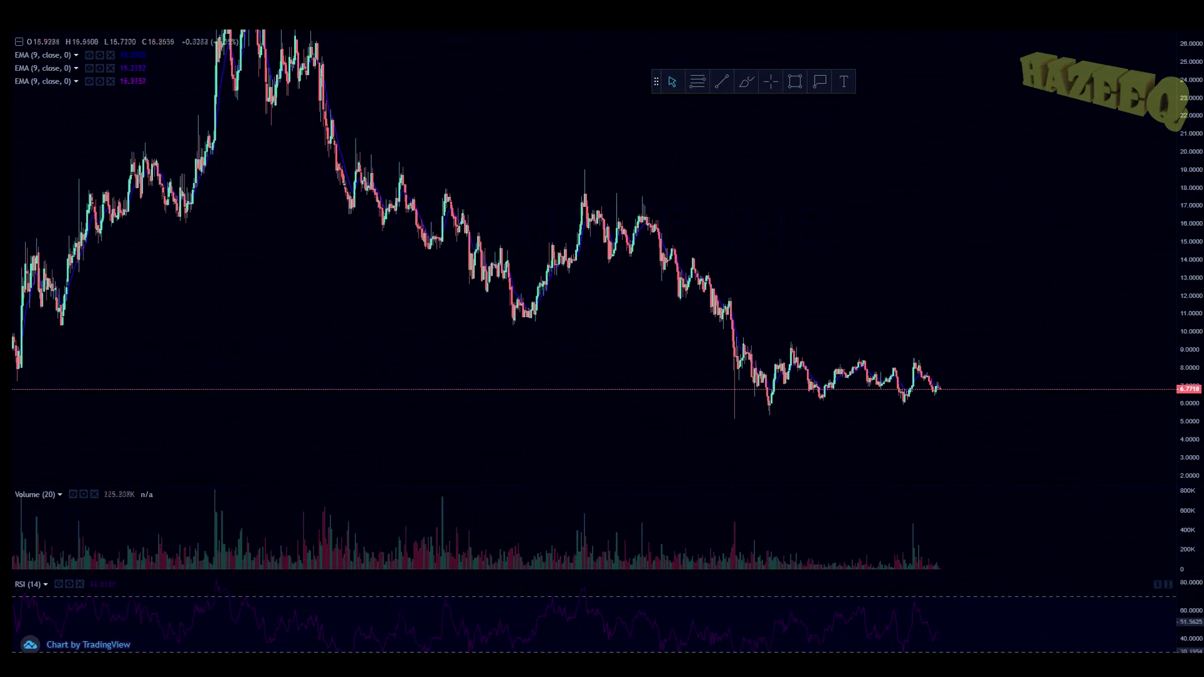
scroll(950, 195, down, 5)
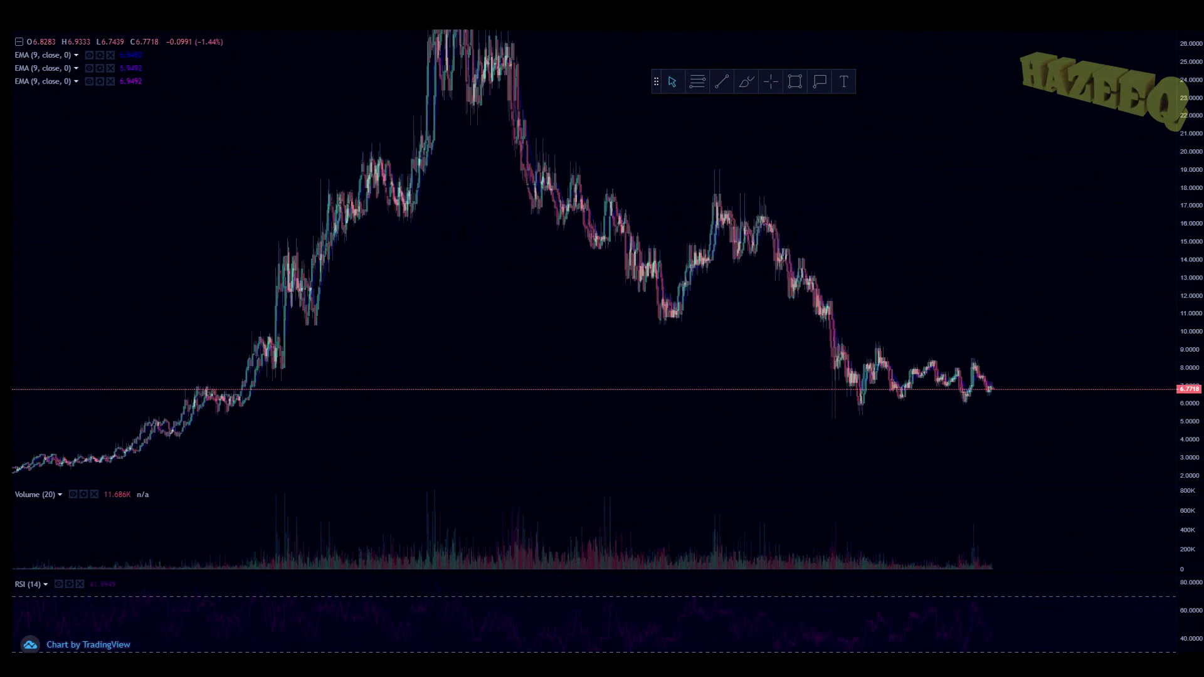
drag(1018, 70, 1075, 202)
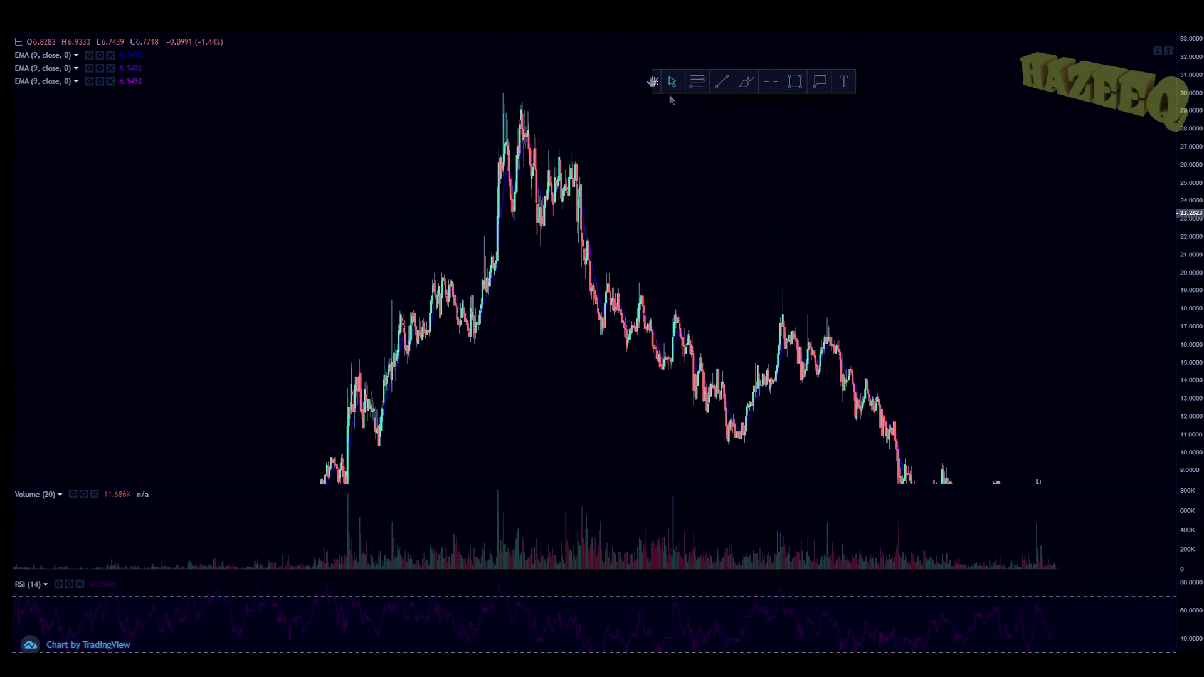
- Draw a green rectangle around the peak, roughly 19 to 29, and widen it to the left
click(794, 83)
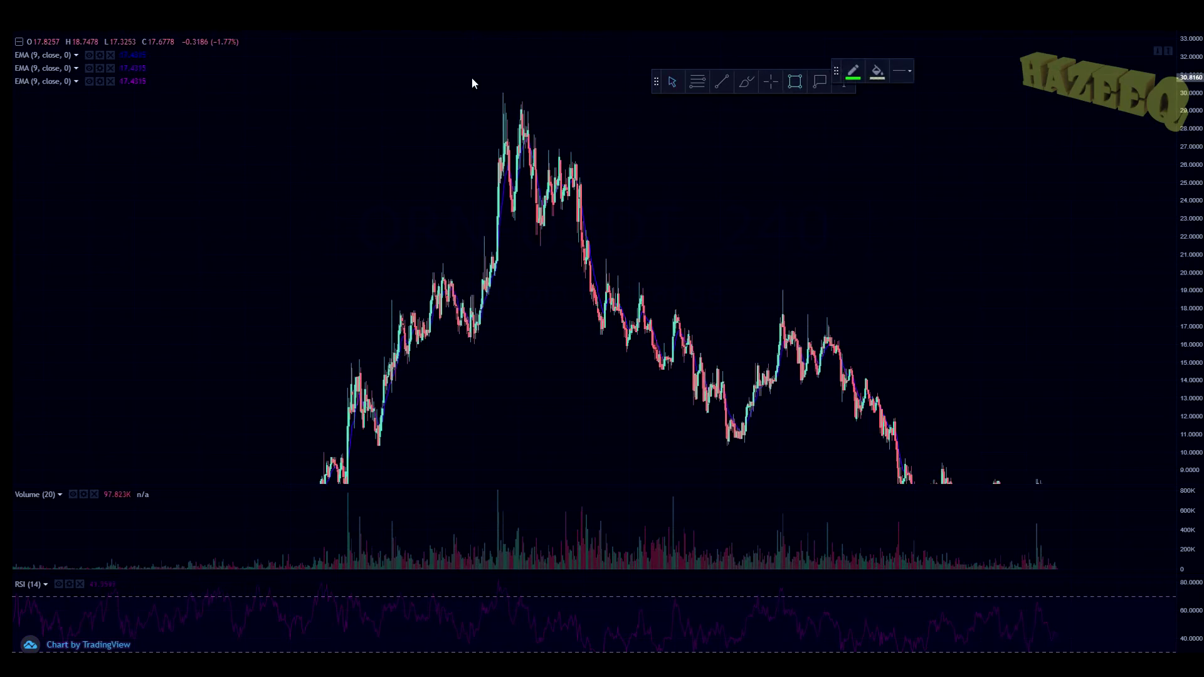
click(445, 110)
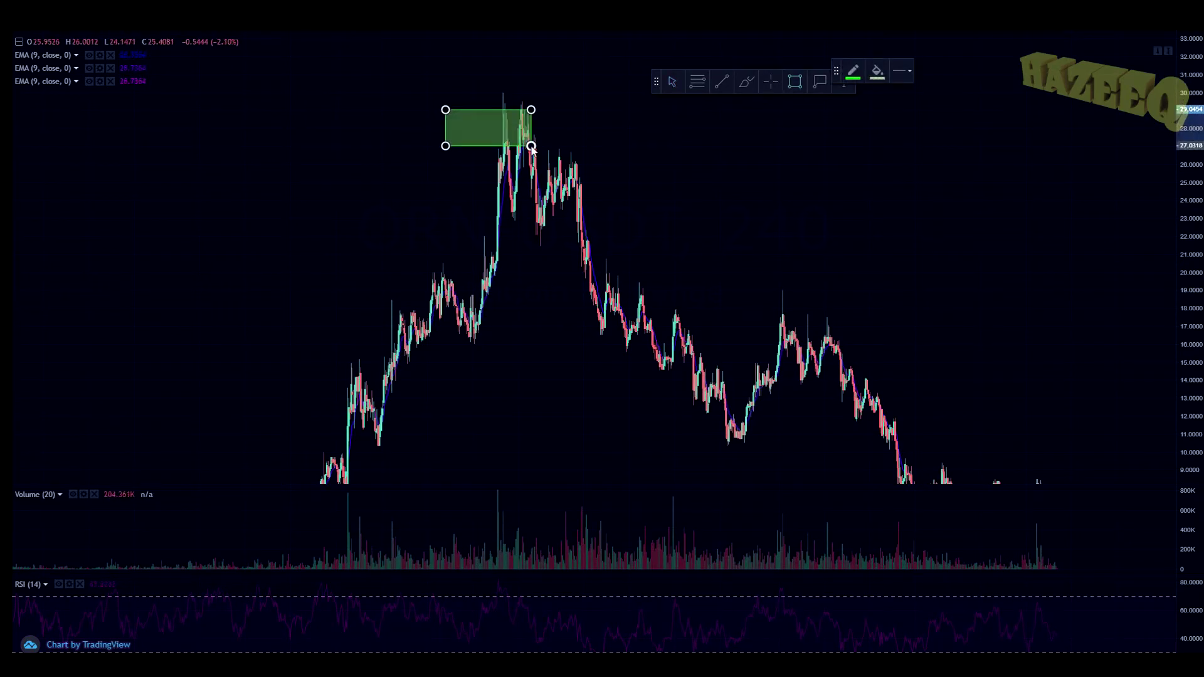
click(706, 290)
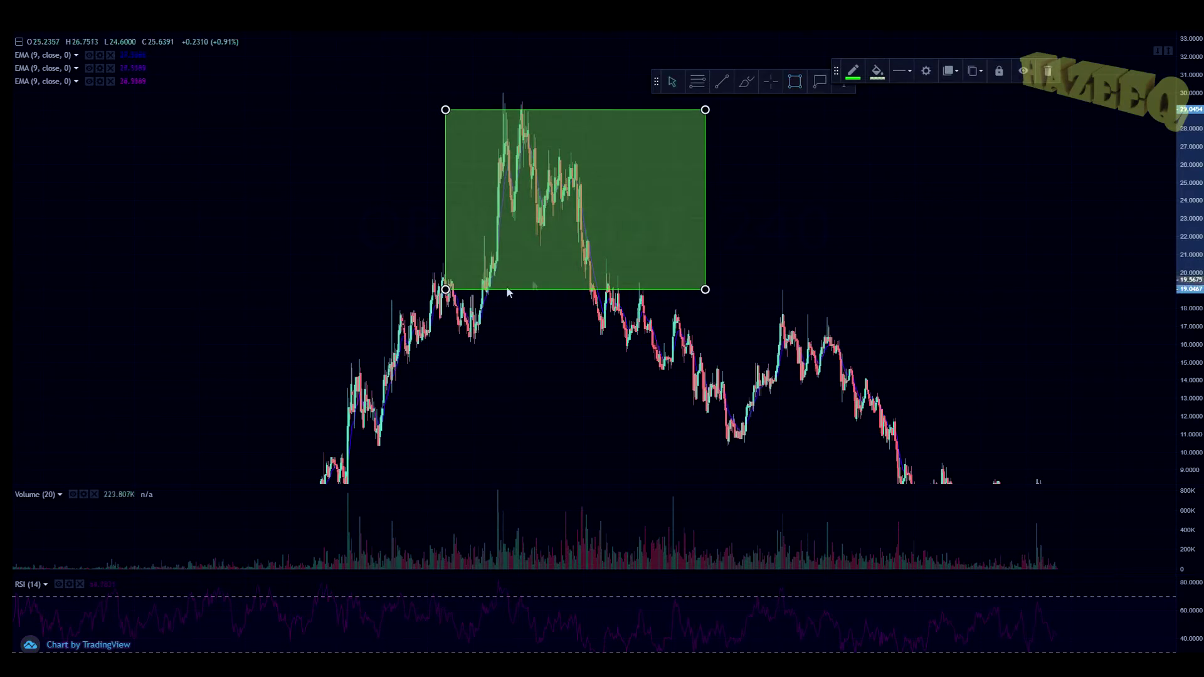
drag(445, 290, 404, 290)
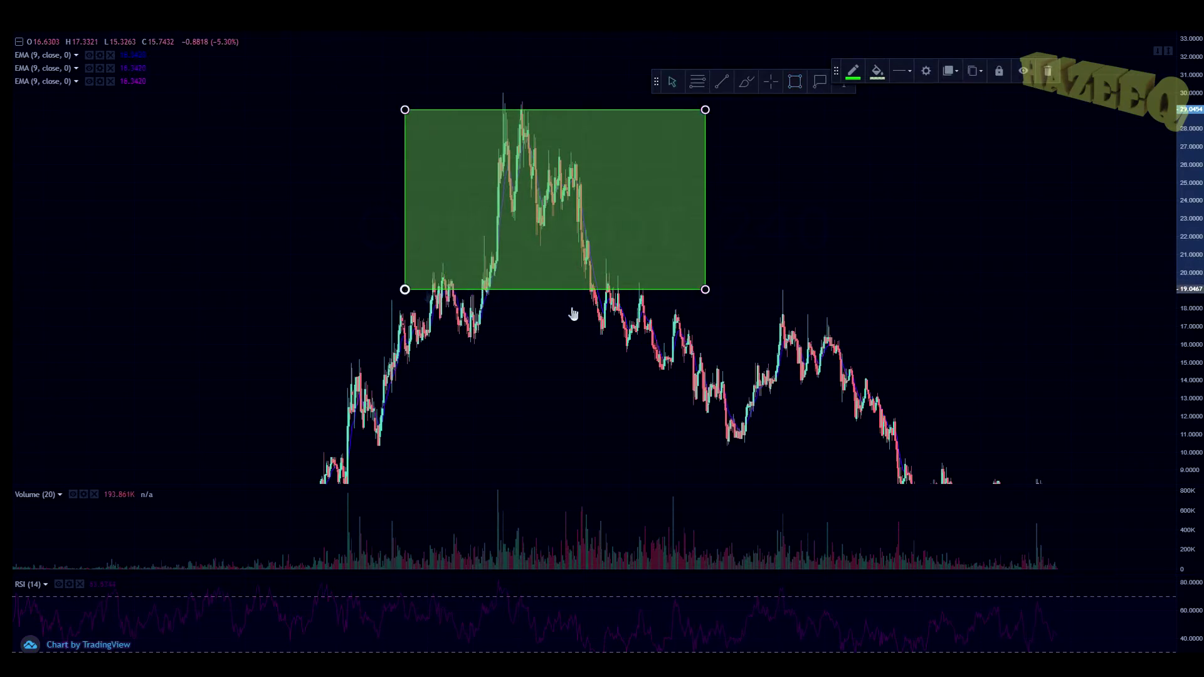
click(817, 258)
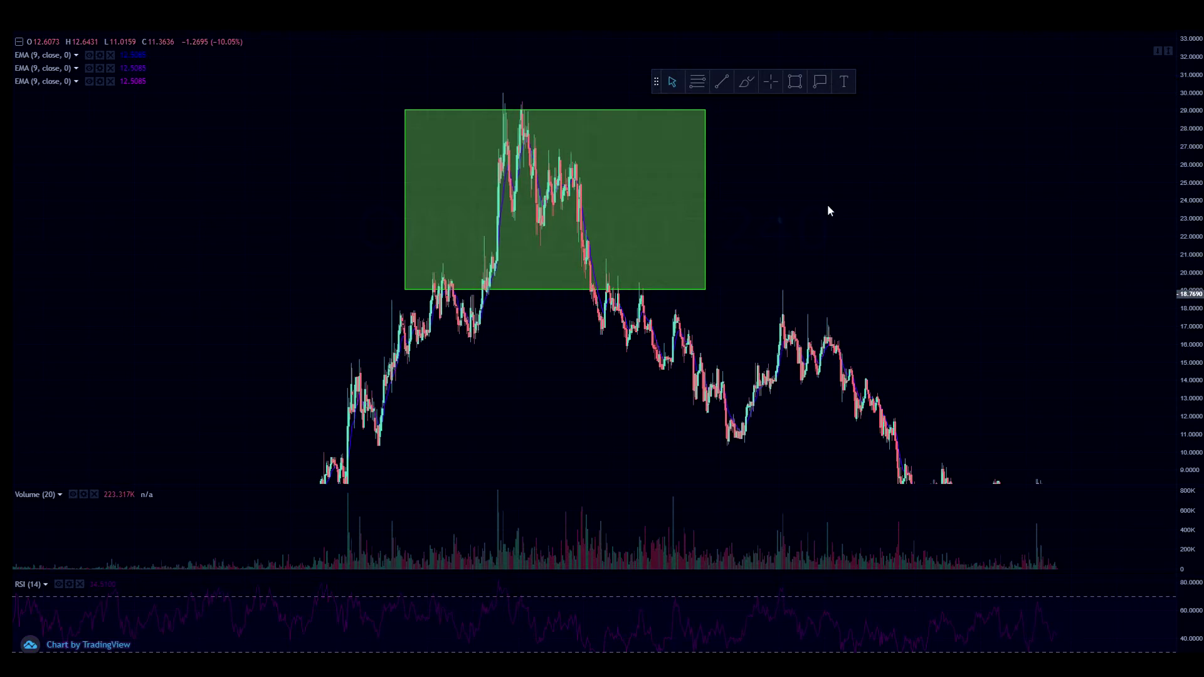
- Pan and compress the price scale, then reselect the green box
drag(828, 211, 735, 145)
drag(1191, 205, 1191, 282)
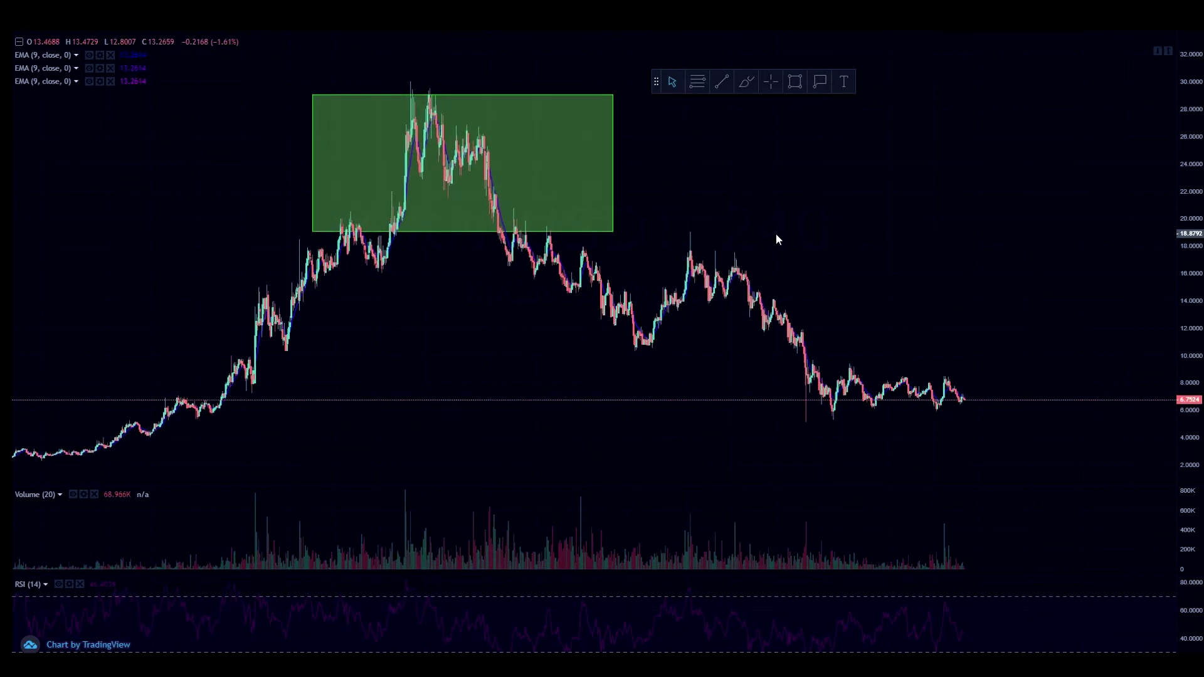
click(584, 101)
- Delete the green rectangle and sketch two short trial brush strokes on the downtrend
key(Delete)
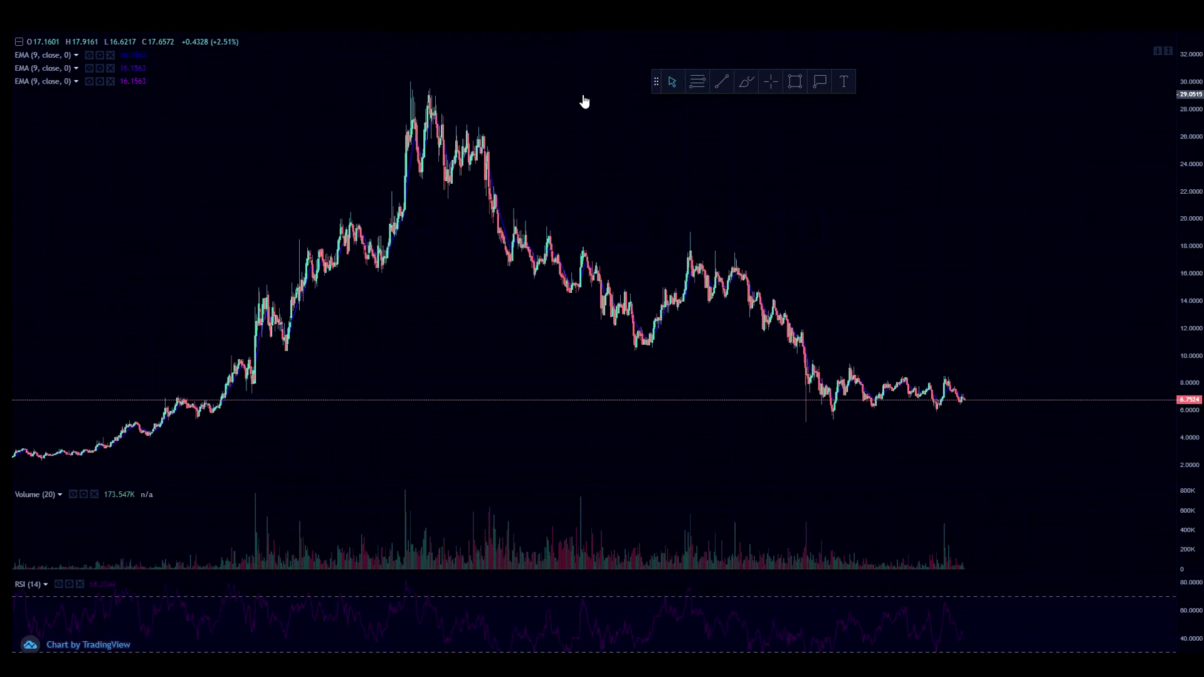
click(746, 83)
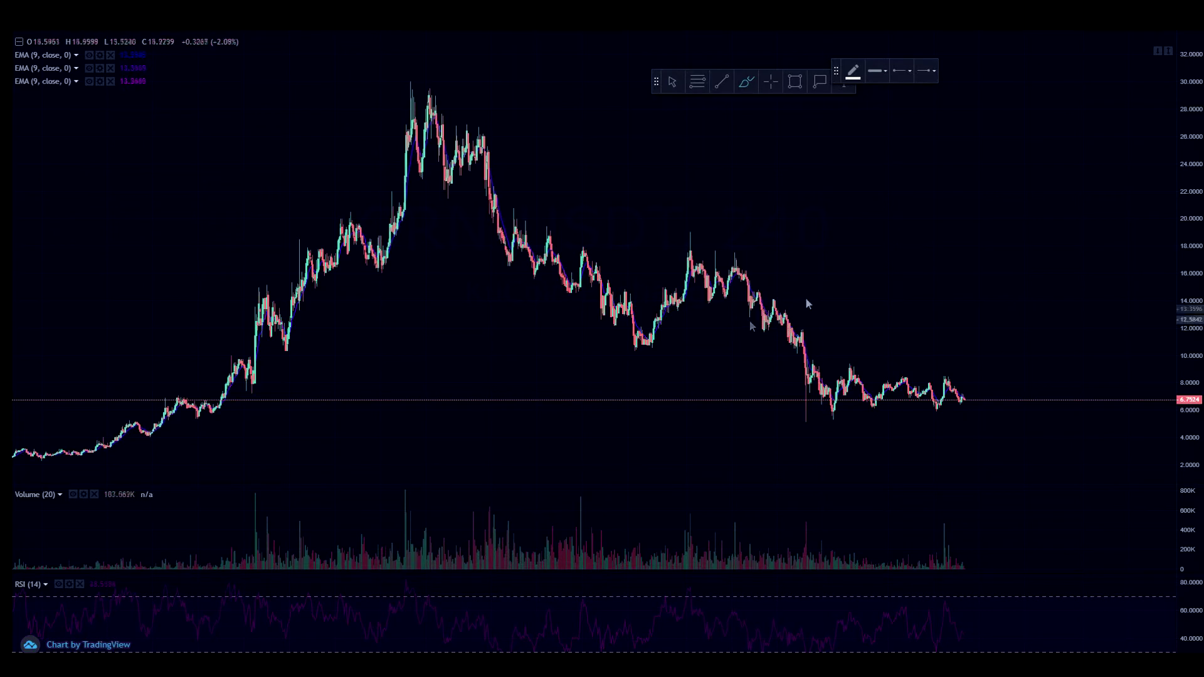
drag(770, 301, 788, 296)
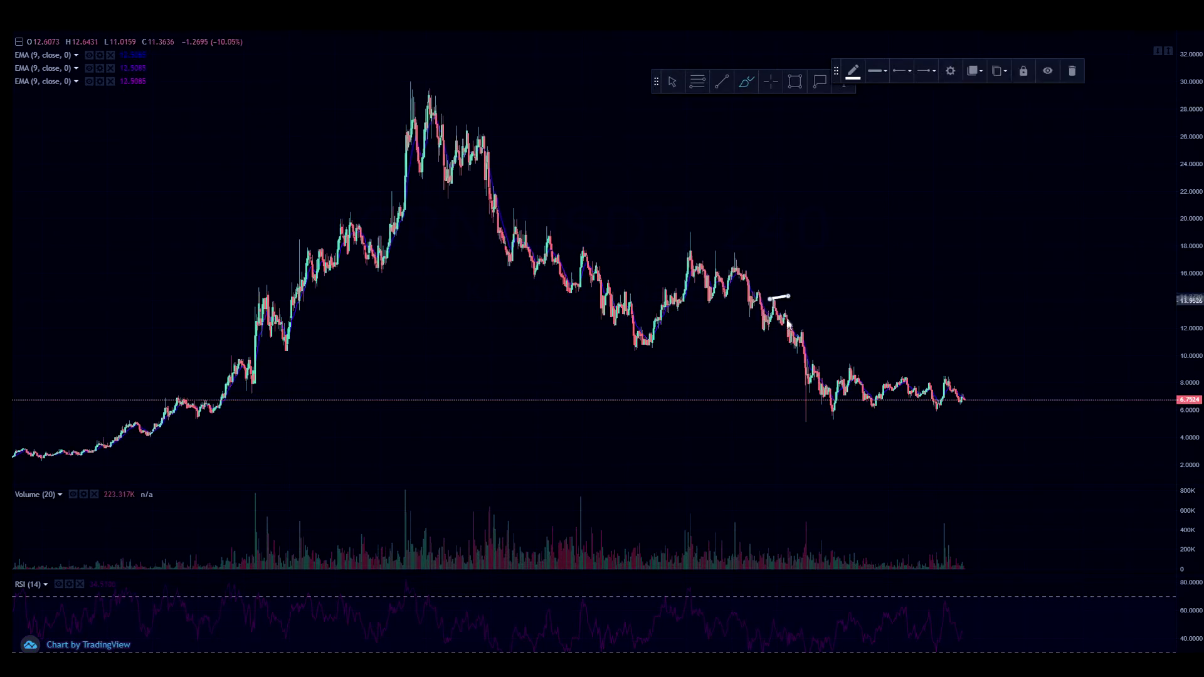
drag(779, 328, 802, 317)
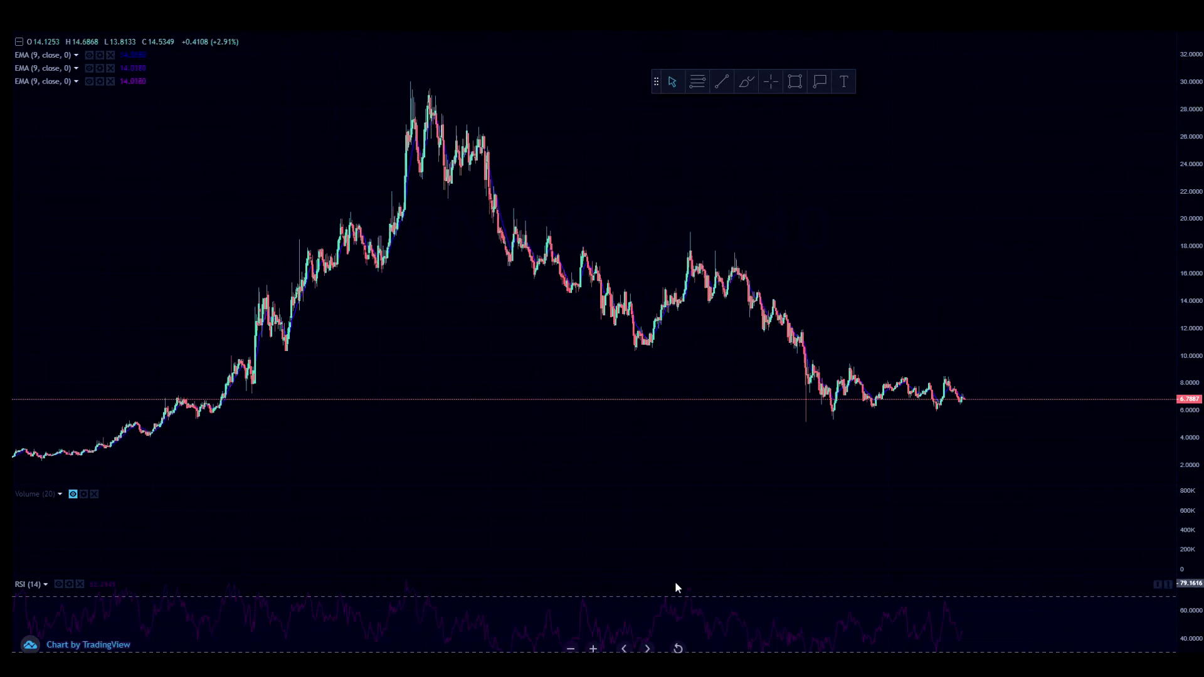
- Enlarge the RSI (14) pane and give its plot a yellow colour with a thicker line
drag(678, 573, 683, 477)
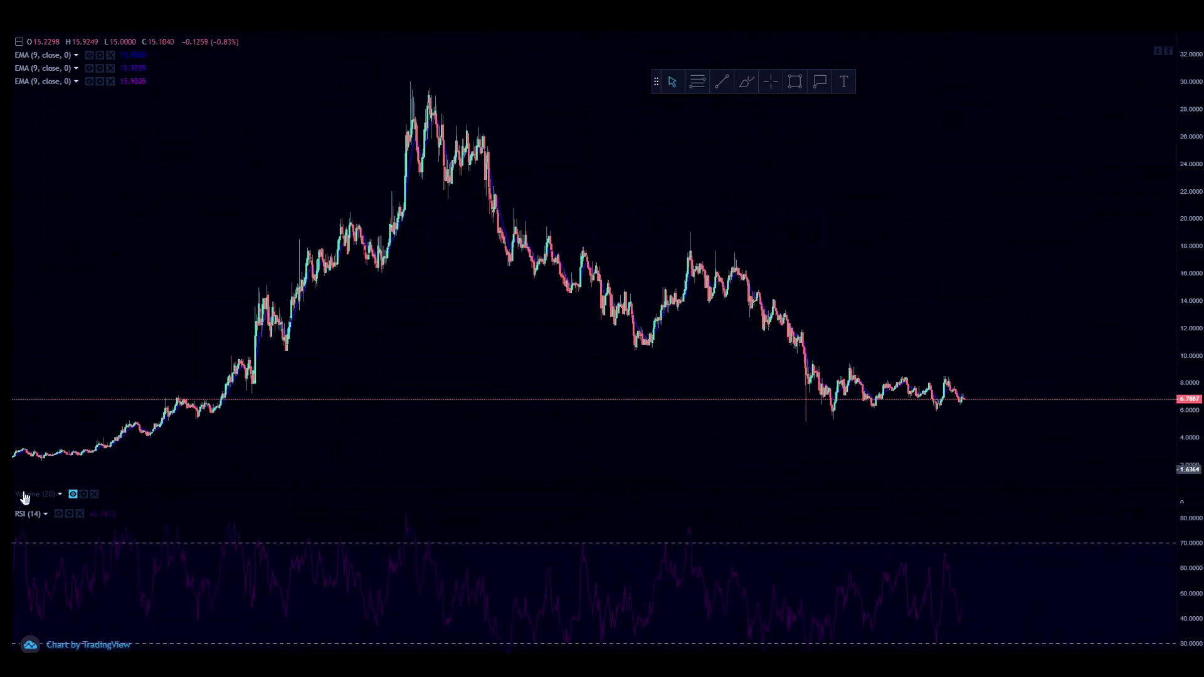
click(69, 514)
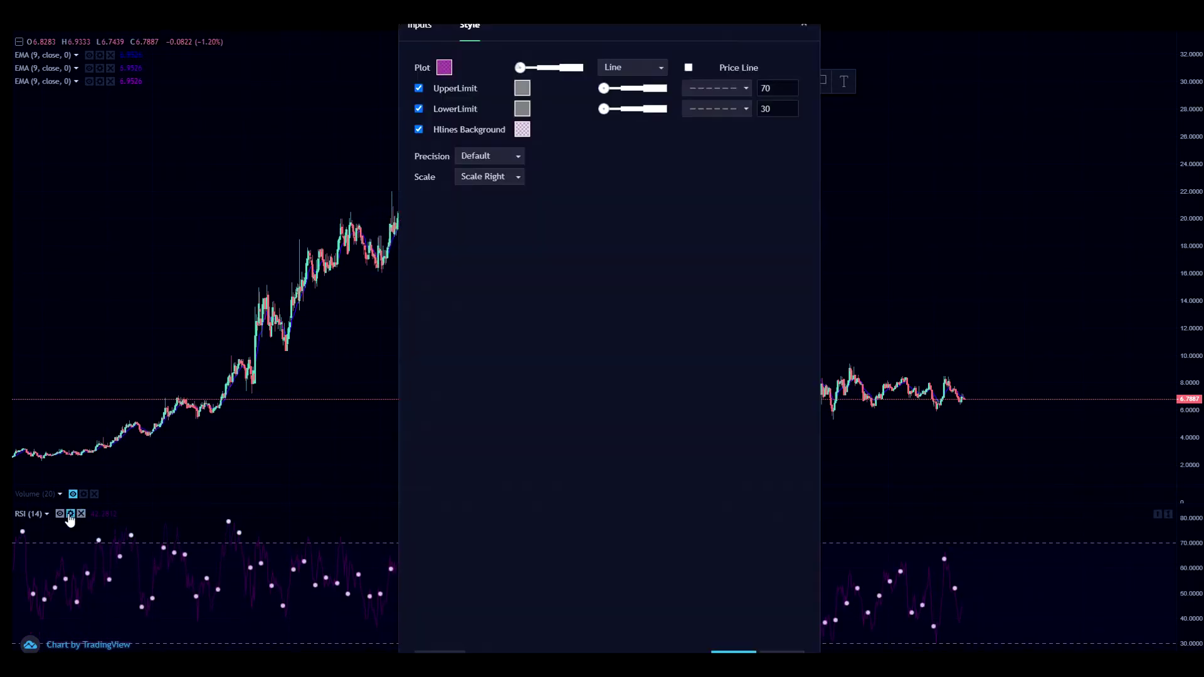
click(445, 67)
click(479, 100)
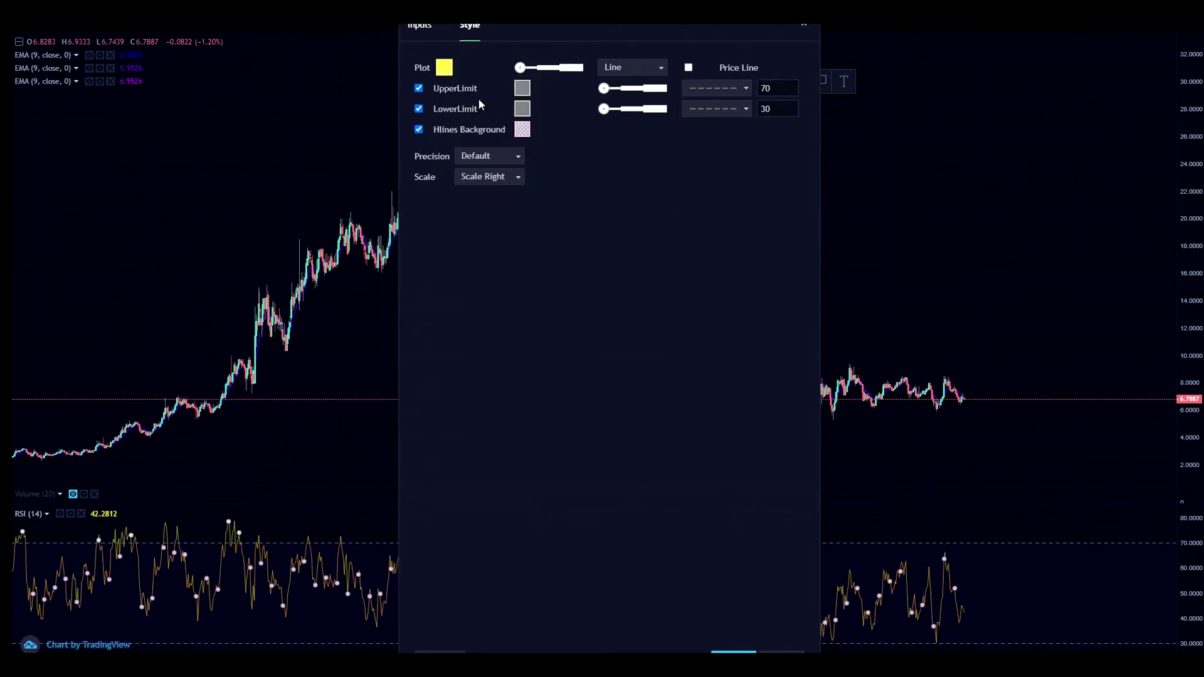
click(560, 68)
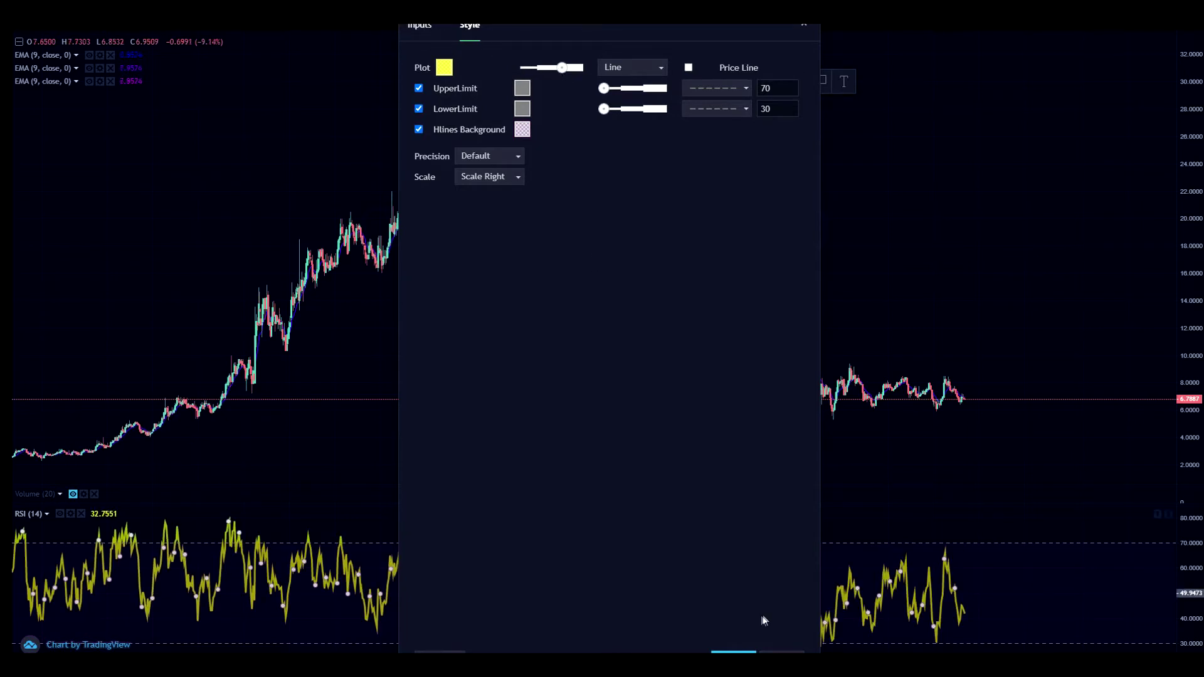
click(734, 652)
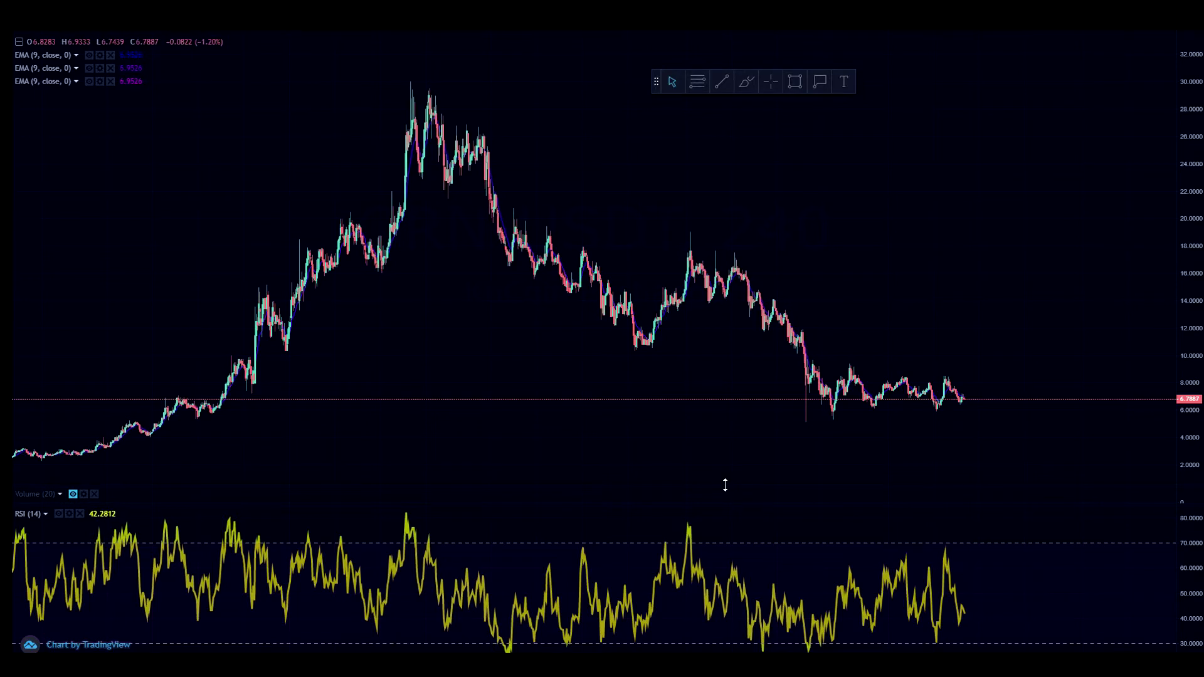
- Style the first EMA, length 20, as a thicker yellow line
drag(246, 237, 312, 326)
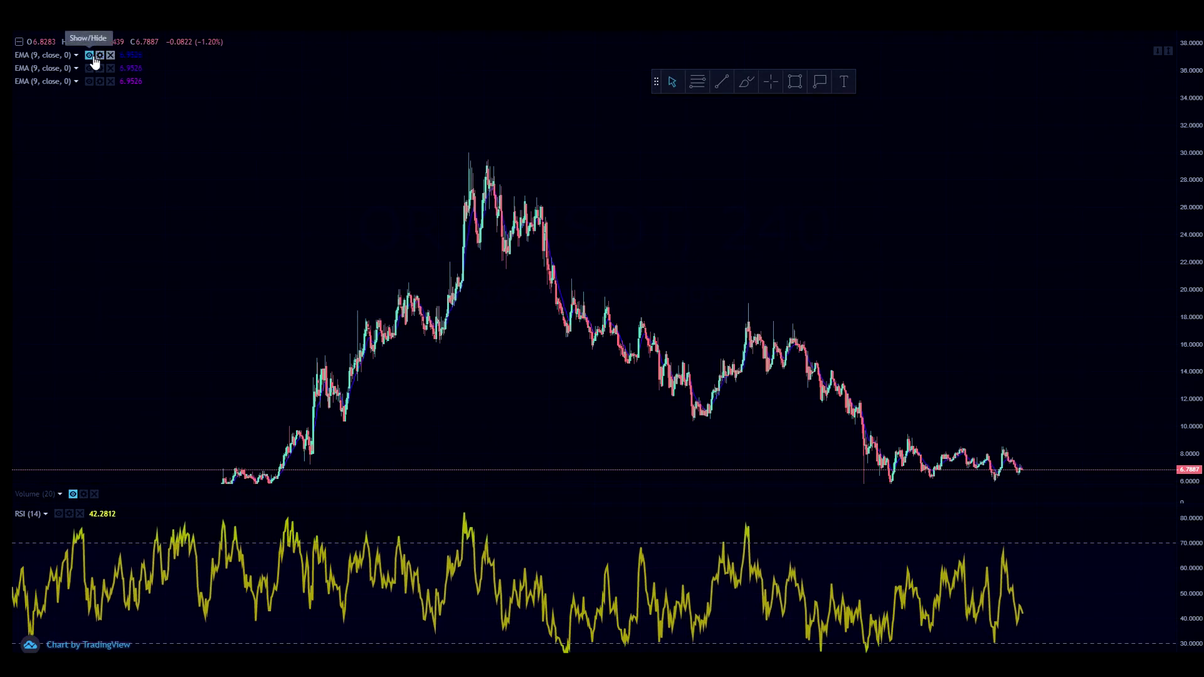
click(100, 55)
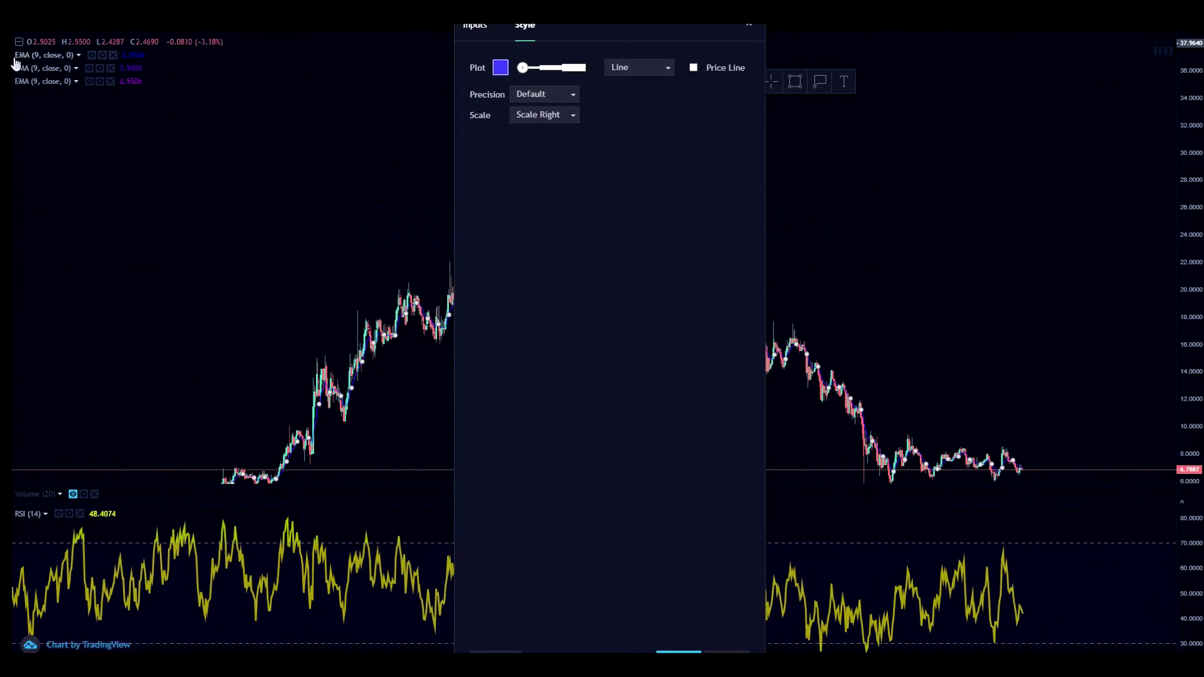
click(489, 33)
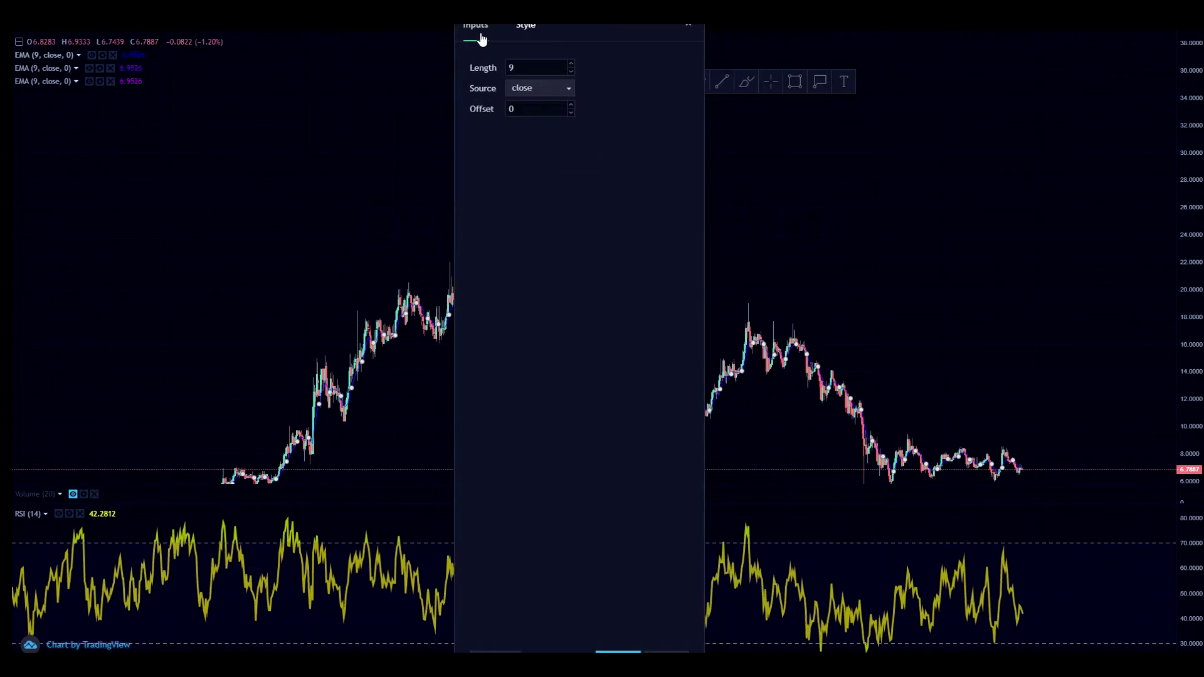
click(488, 68)
click(525, 28)
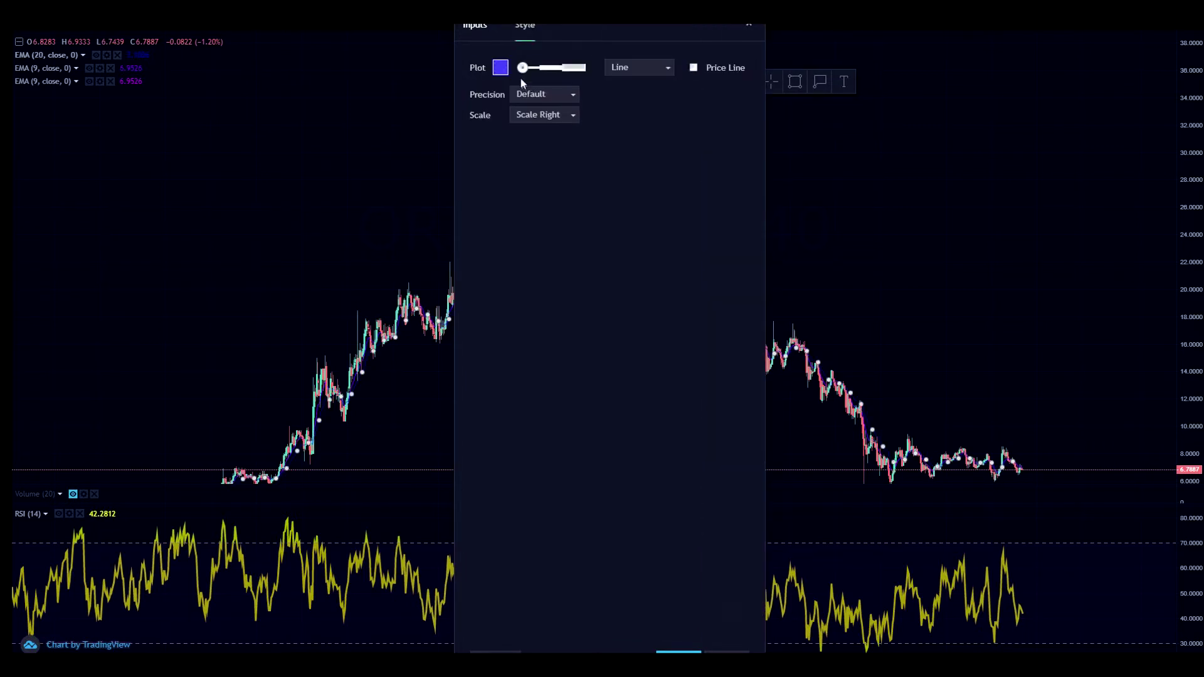
click(504, 71)
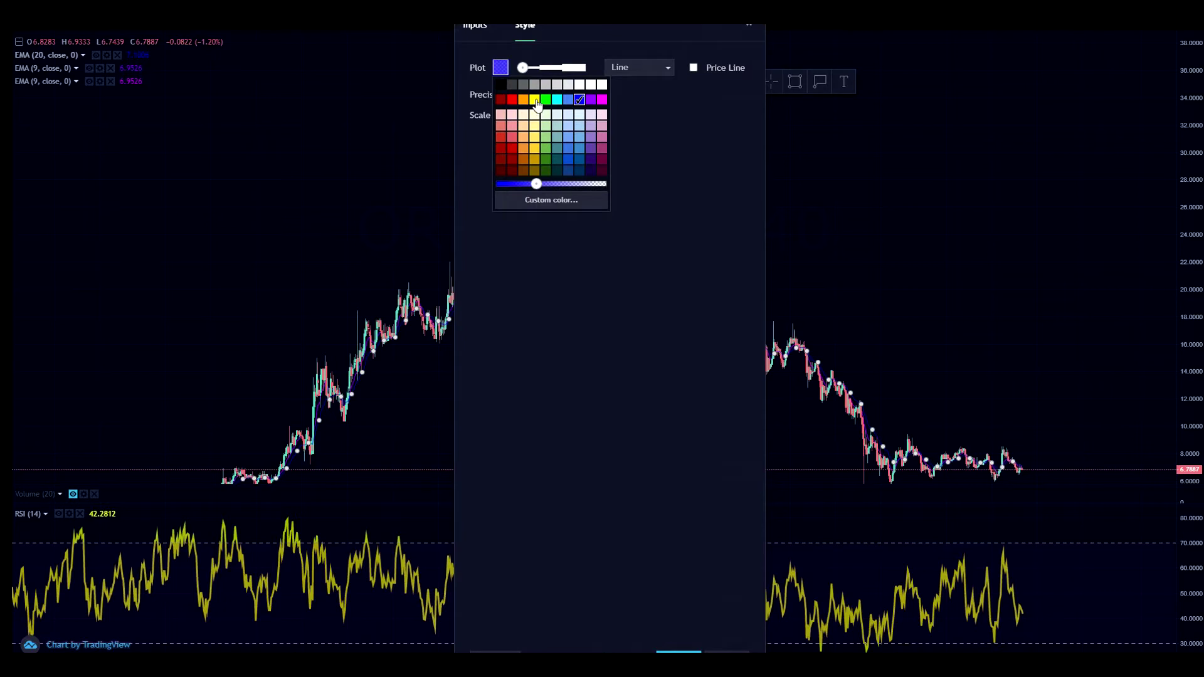
click(537, 100)
click(564, 67)
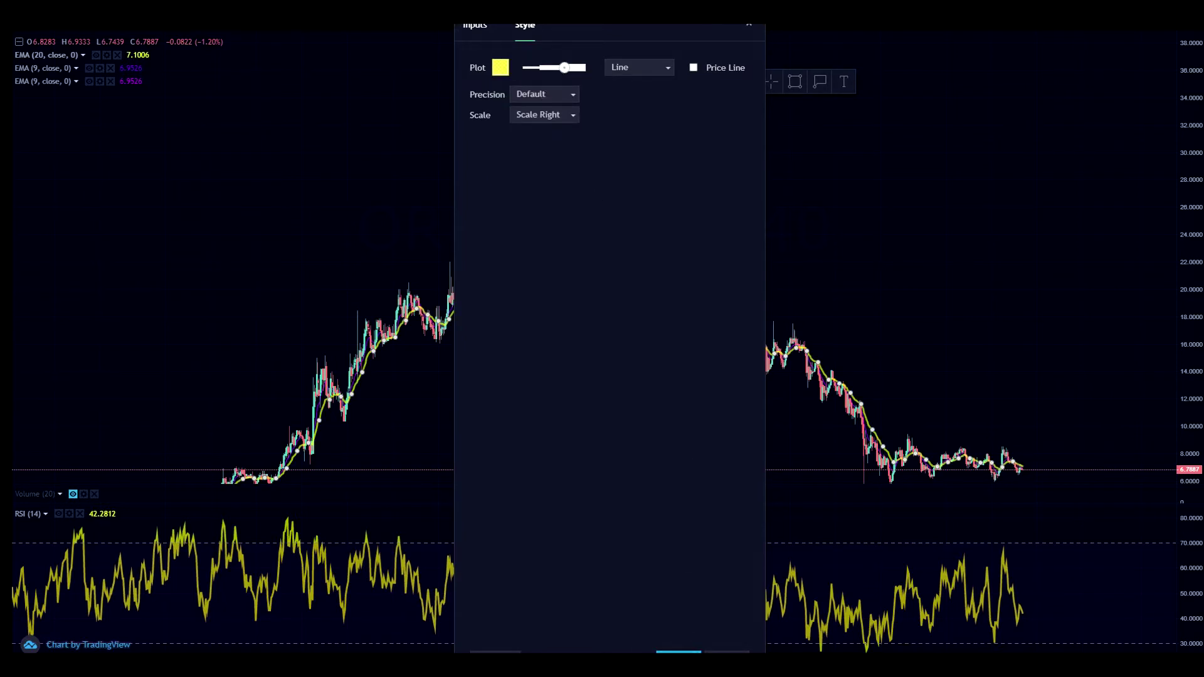
click(678, 653)
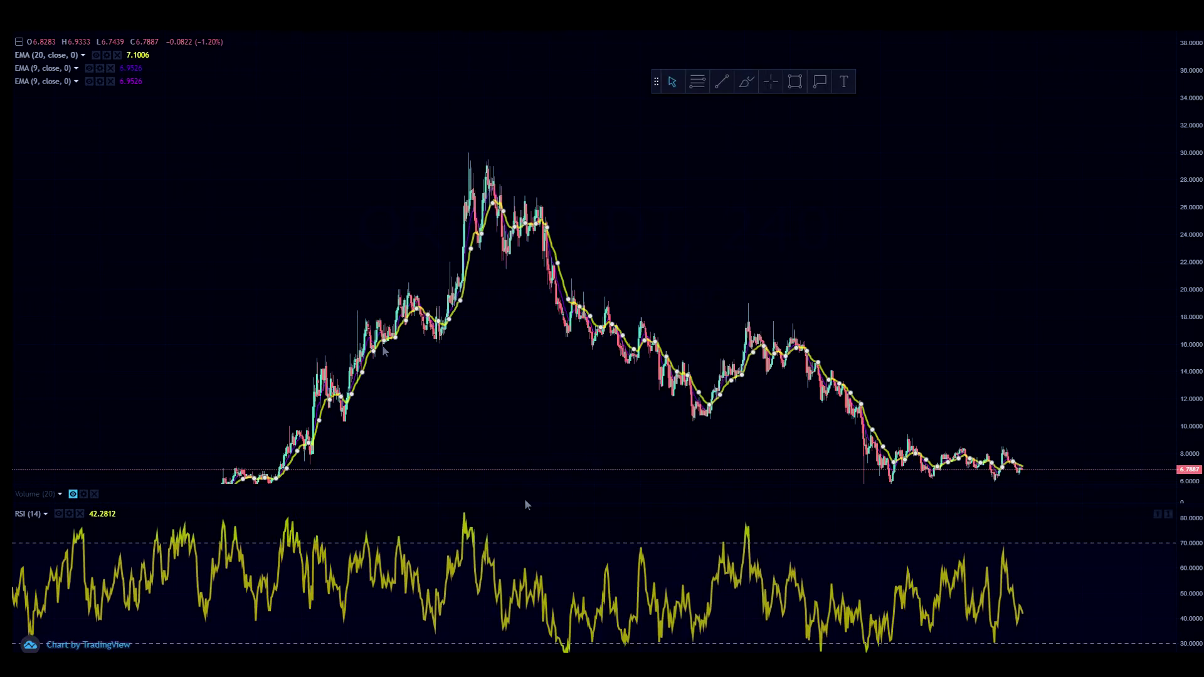
- Make the second EMA red with a length of 55
click(100, 69)
click(500, 67)
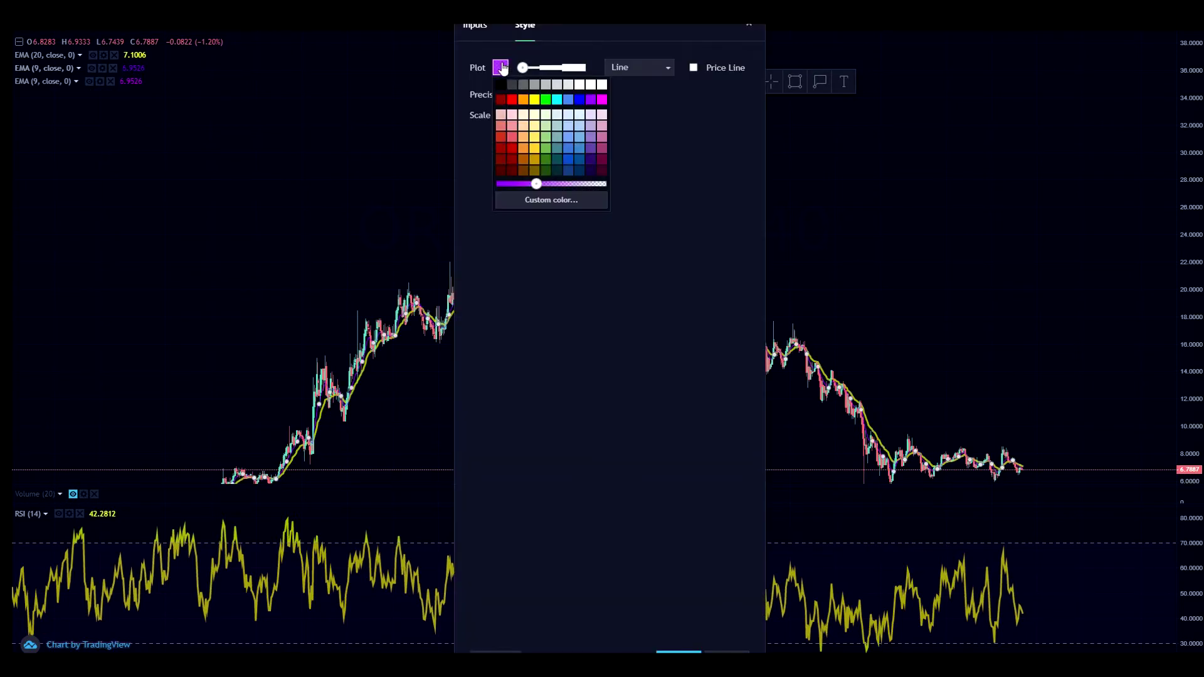
click(512, 99)
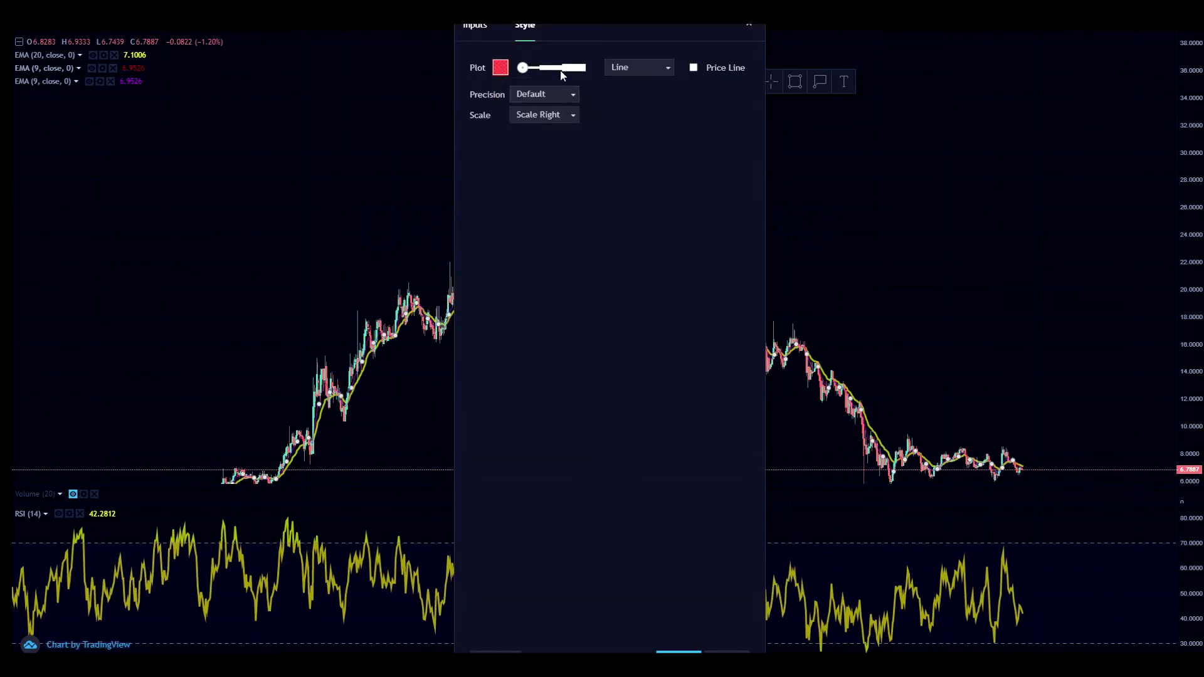
click(476, 26)
double_click(541, 63)
text(55)
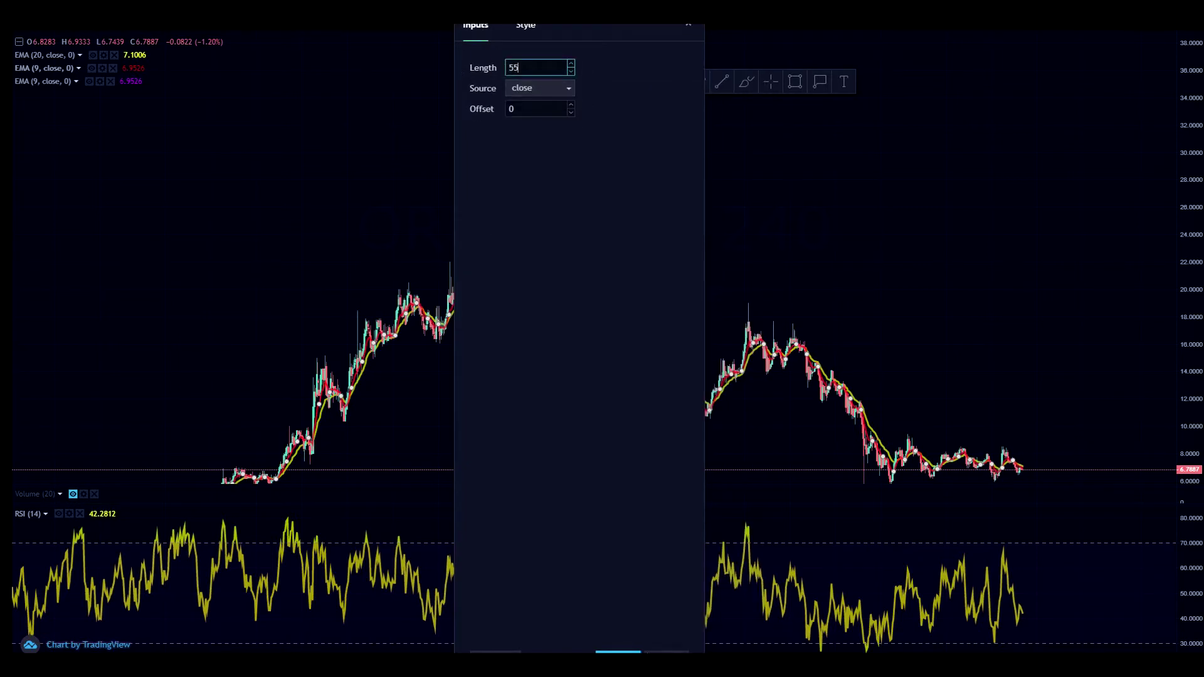
click(430, 447)
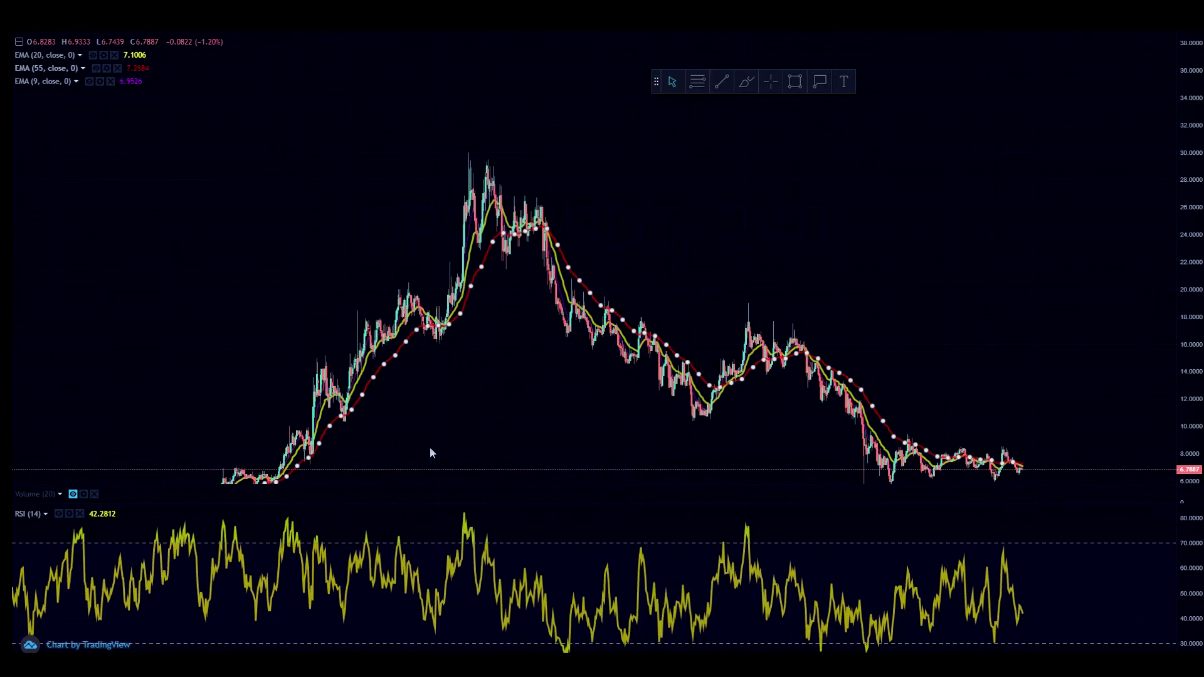
- Set the third EMA's length to 200 and raise its plot opacity for a solid purple line
click(99, 82)
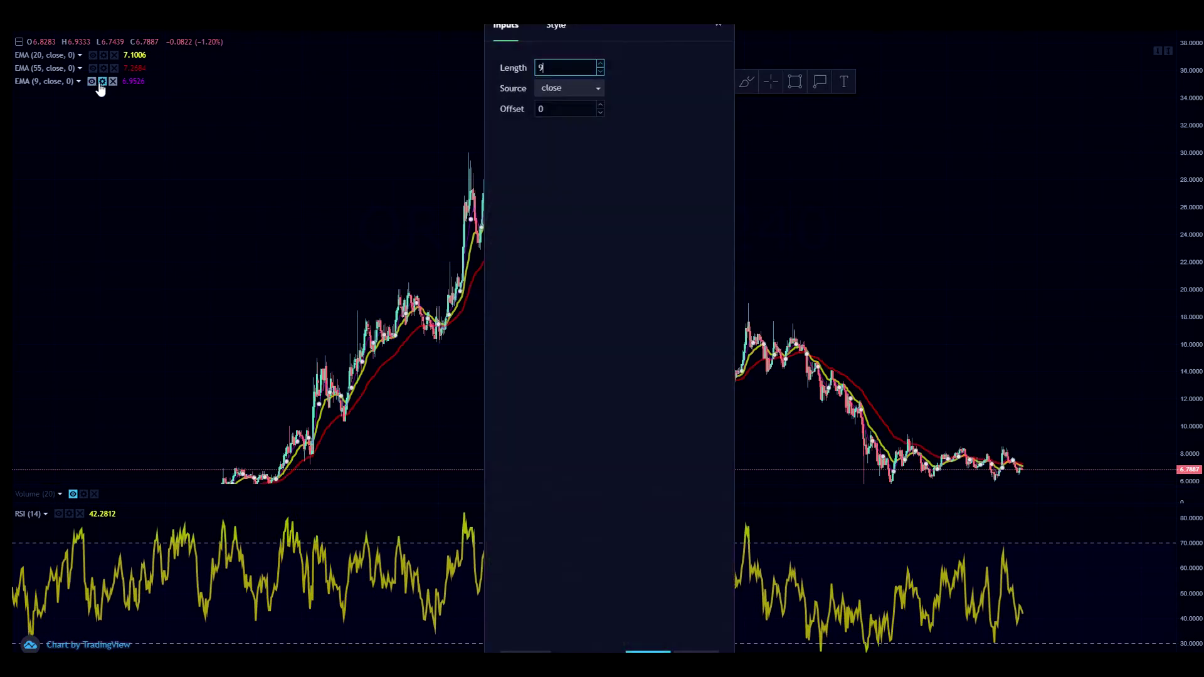
text(200)
key(Return)
click(555, 34)
click(590, 69)
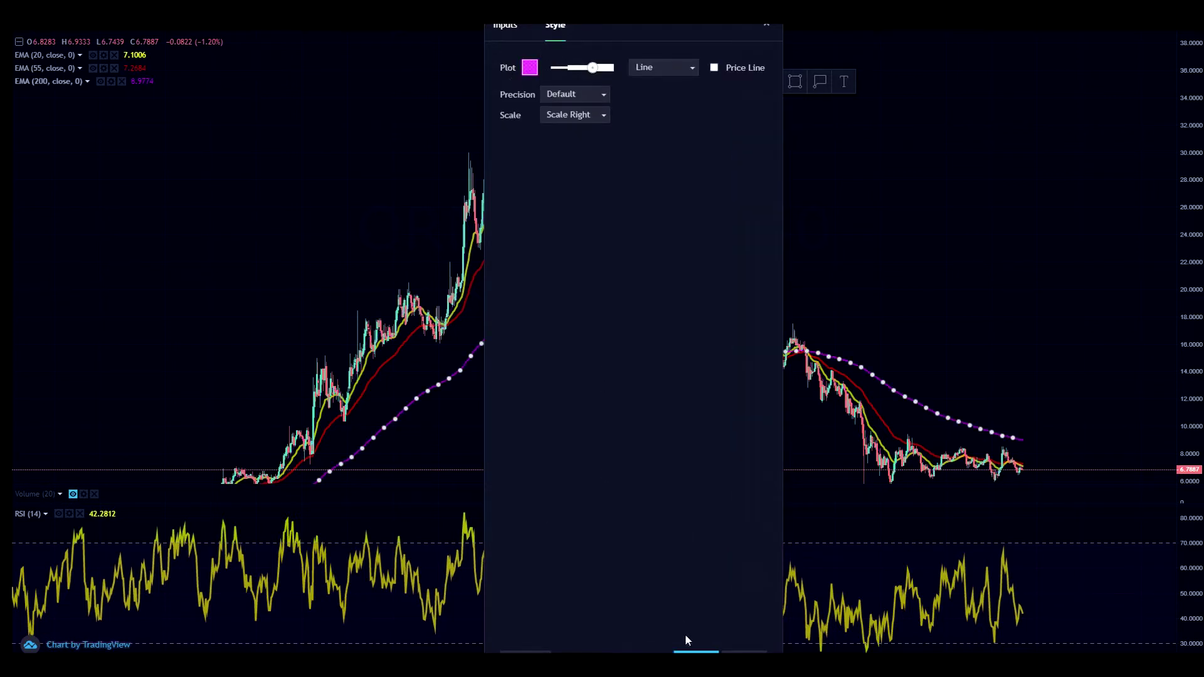
click(818, 299)
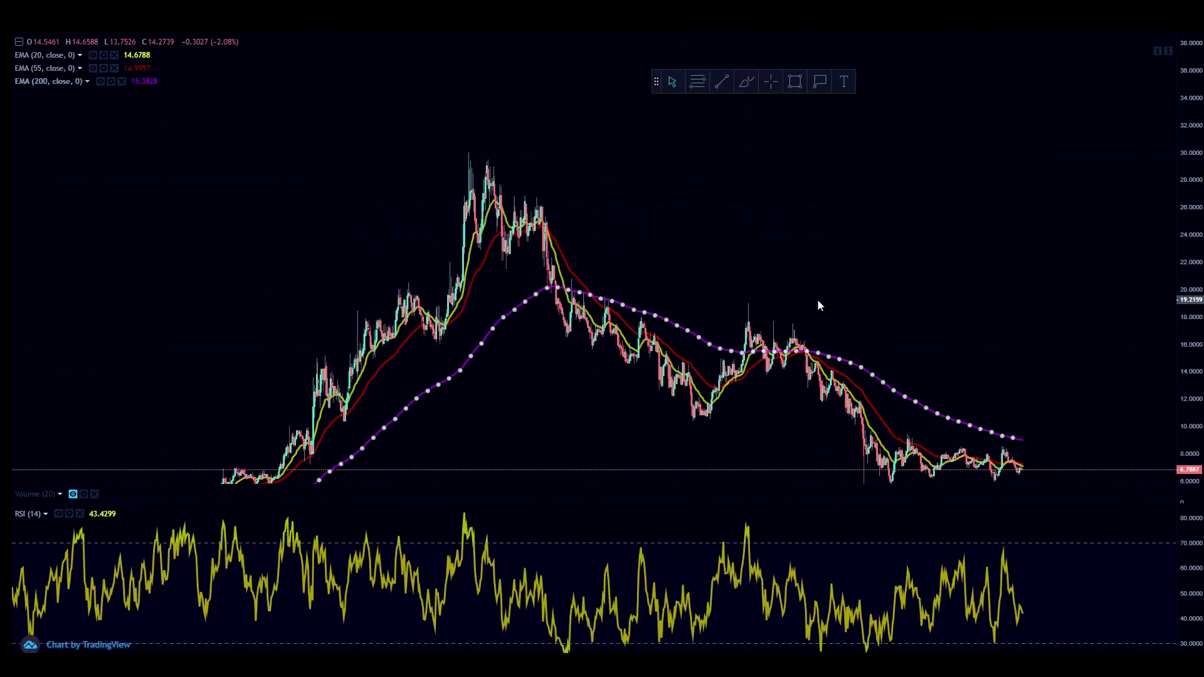
- Pan toward the recent bars, fit the price scale, and stretch the candles taller around 7
drag(880, 303, 659, 199)
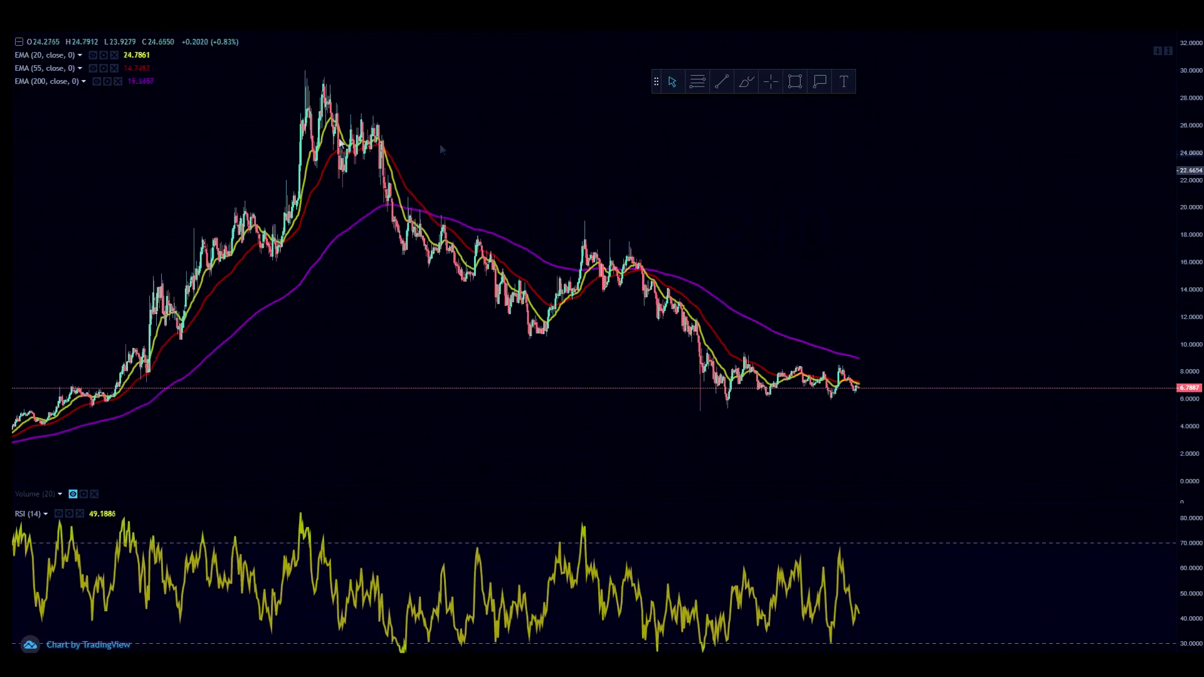
double_click(1194, 244)
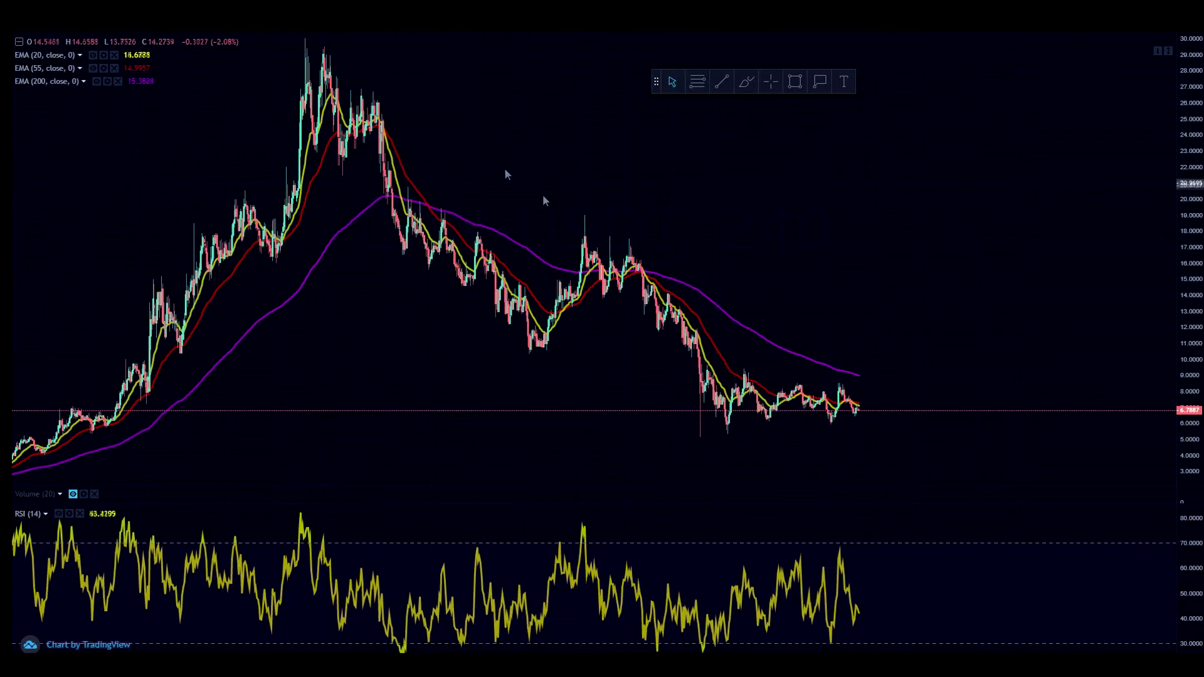
drag(497, 189, 567, 186)
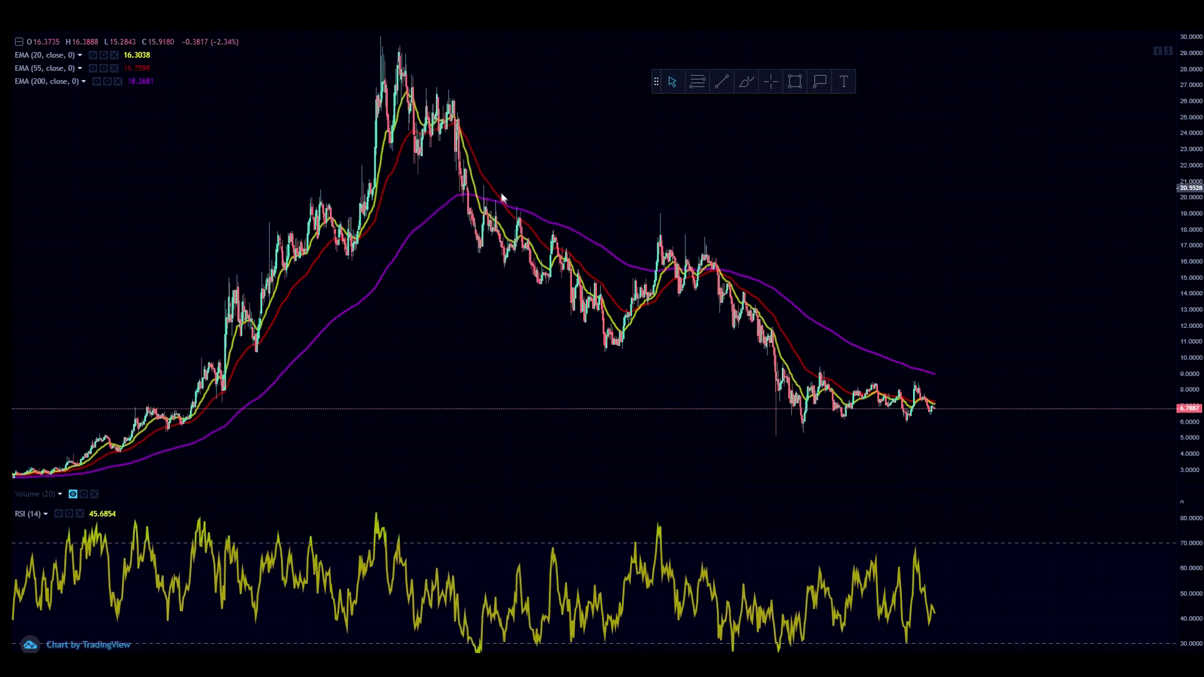
drag(720, 129, 597, 104)
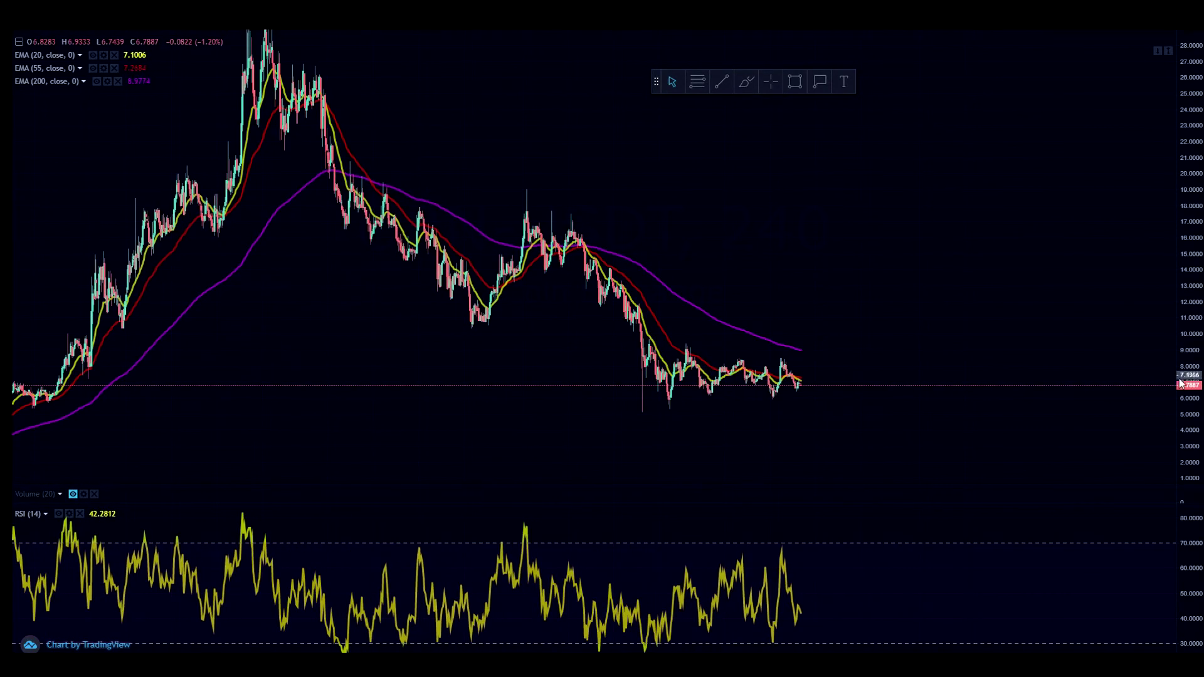
drag(1192, 342, 1187, 293)
drag(944, 360, 957, 213)
drag(1190, 333, 1183, 295)
- Zoom in on the time axis and centre the latest bars mid-chart with taller candles
scroll(469, 330, up, 5)
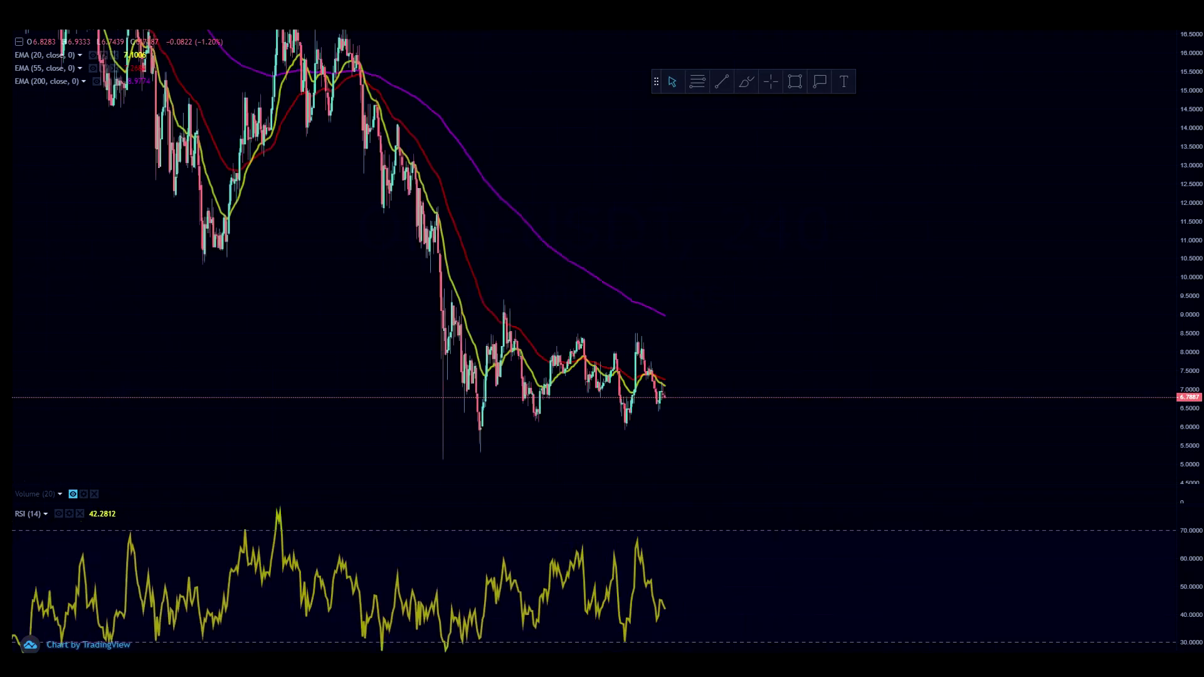
drag(721, 290, 812, 286)
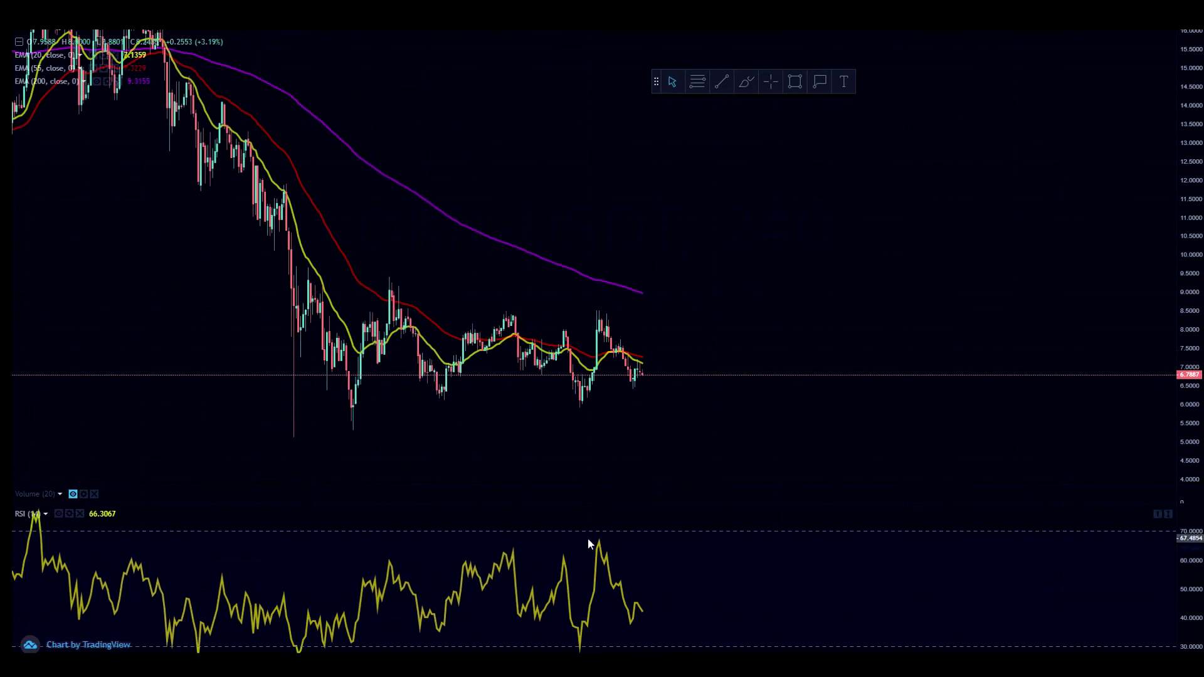
drag(1190, 354, 1189, 315)
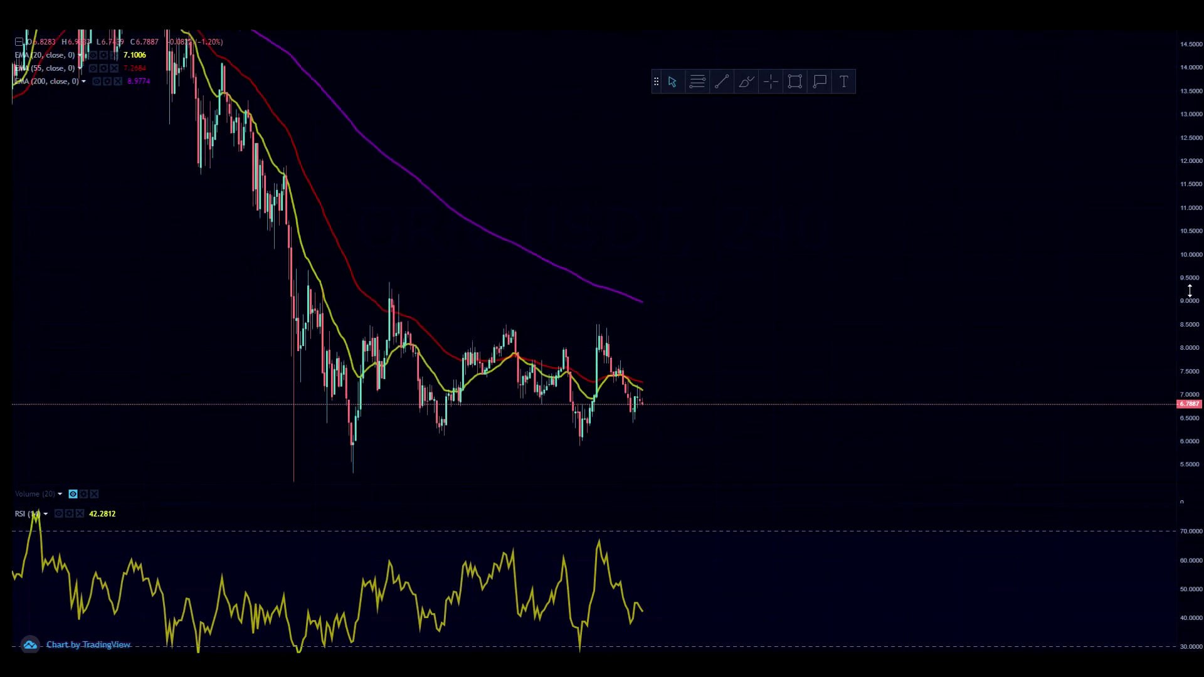
drag(966, 278, 1057, 259)
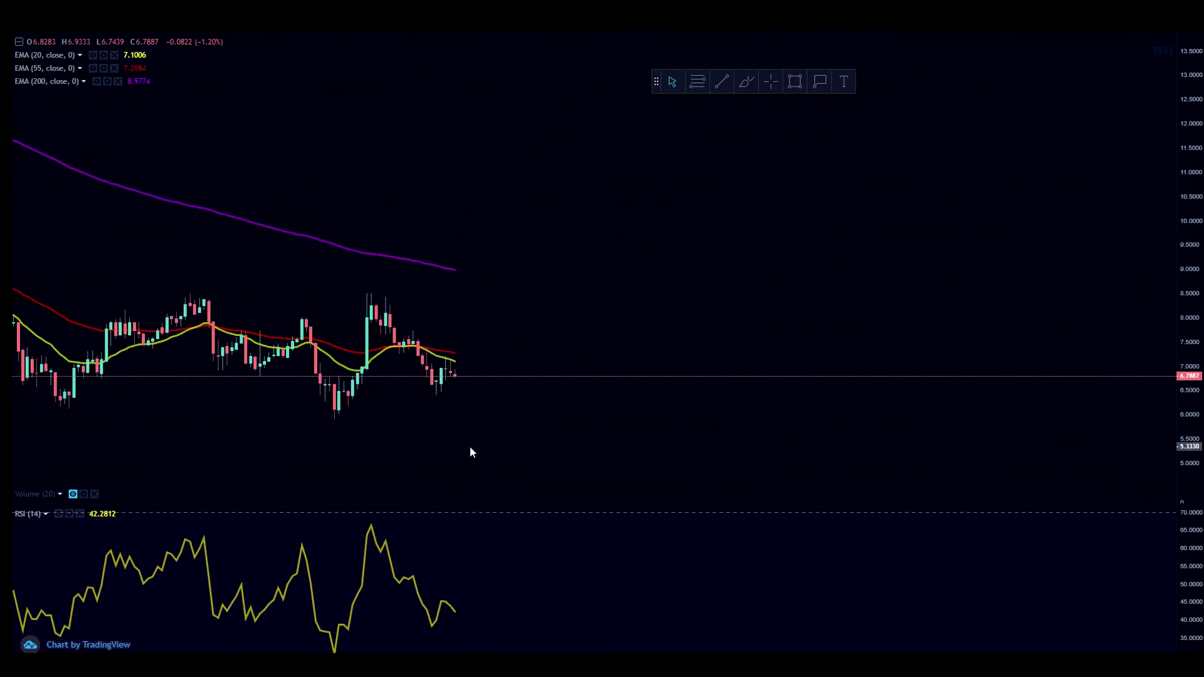
scroll(764, 397, up, 3)
drag(1184, 370, 1184, 378)
scroll(539, 394, up, 2)
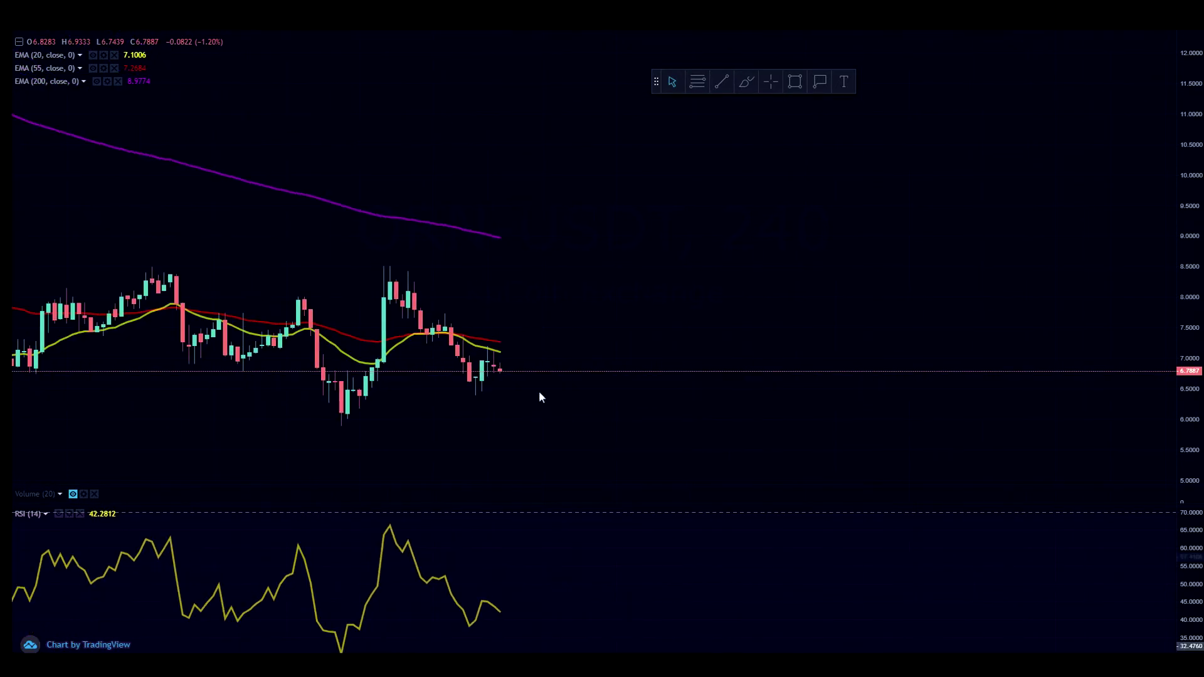
drag(691, 364, 823, 346)
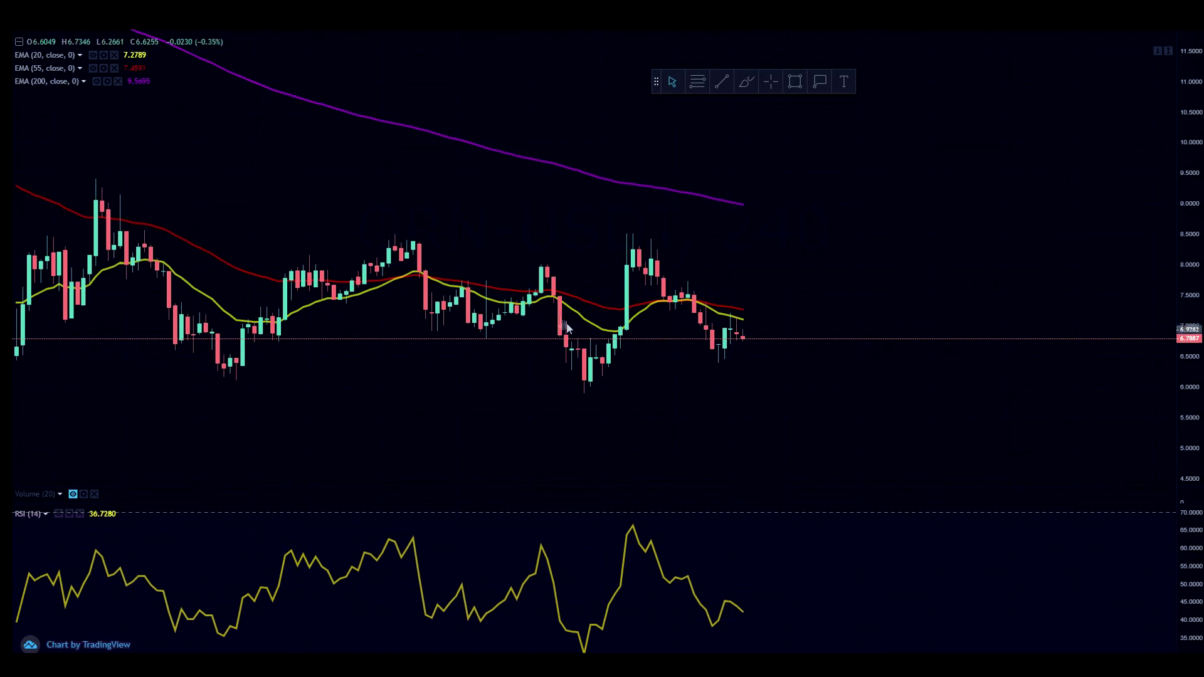
click(746, 84)
mouse_move(549, 307)
mouse_down()
mouse_move(578, 351)
mouse_move(621, 330)
mouse_move(613, 360)
mouse_move(630, 243)
mouse_up()
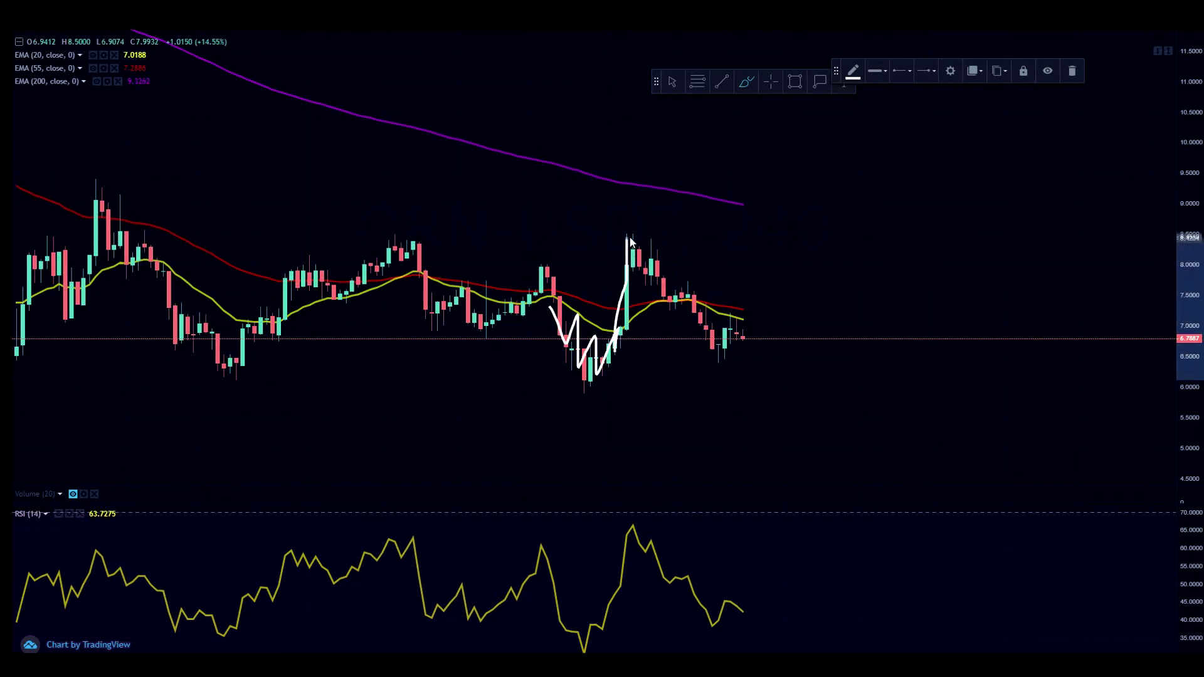
drag(592, 239, 663, 224)
drag(605, 260, 676, 251)
drag(608, 271, 676, 263)
key(ctrl+z)
key(ctrl+z)
key(ctrl+z)
key(ctrl+z)
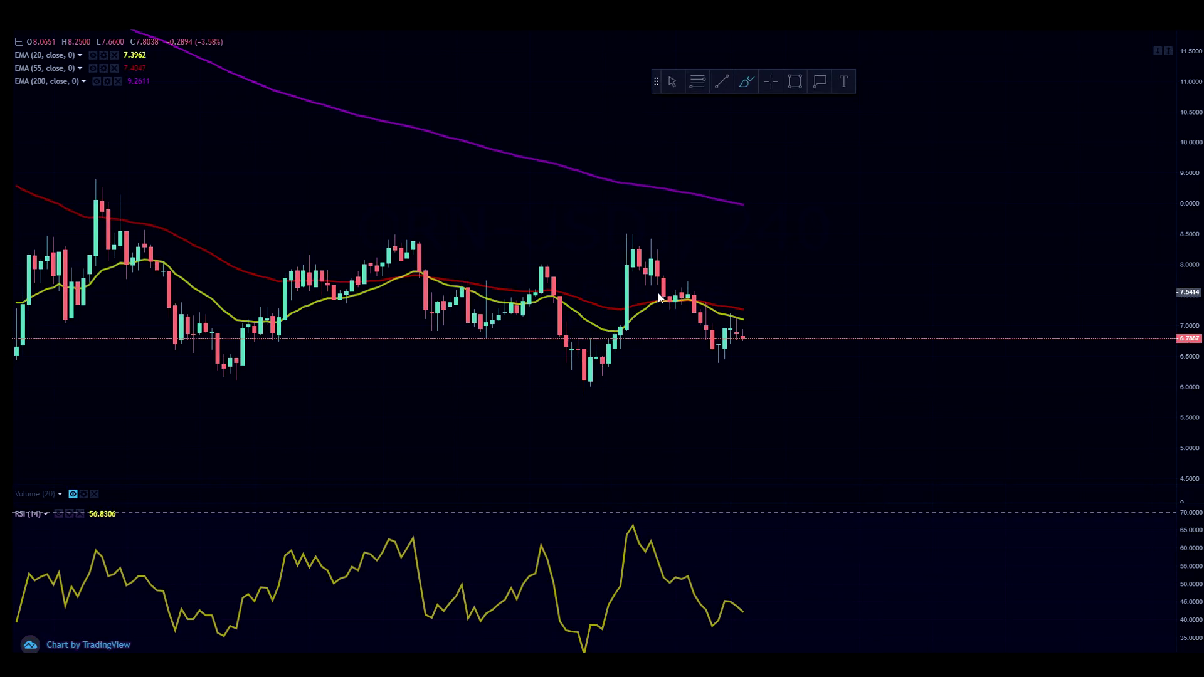
key(alt+r)
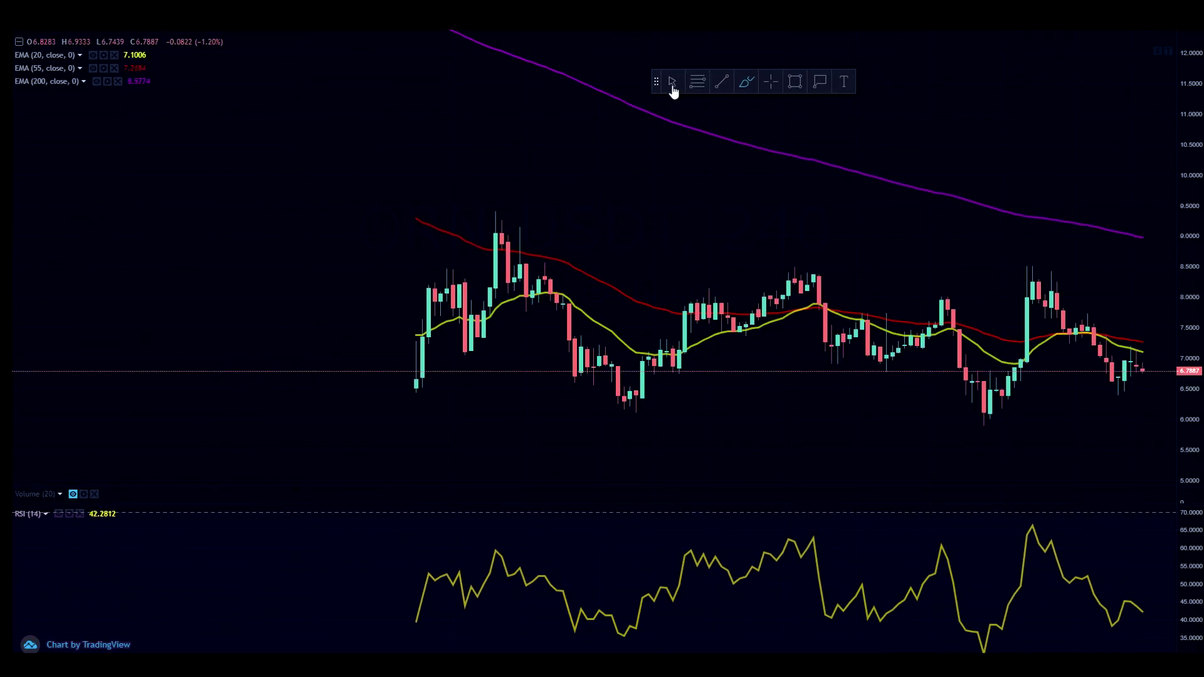
- Leave space after the last bar, stretch the candles, then try and undo two brush strokes
drag(696, 196, 607, 182)
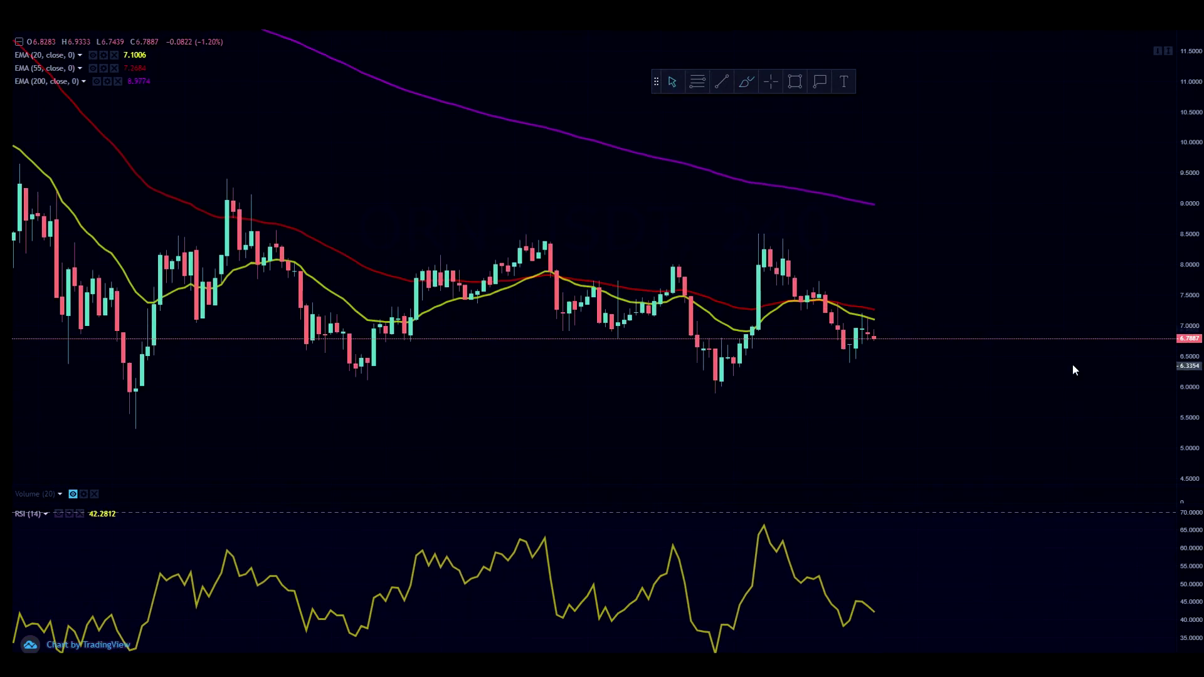
drag(1192, 310, 1192, 269)
click(747, 81)
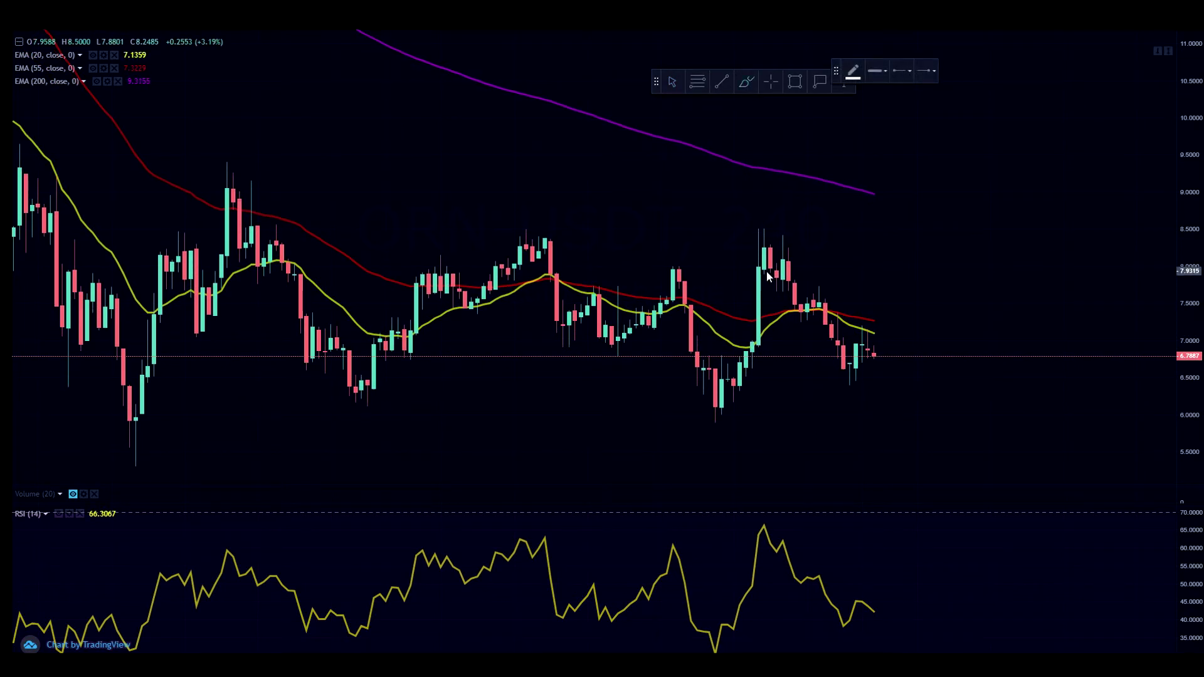
drag(766, 273, 782, 318)
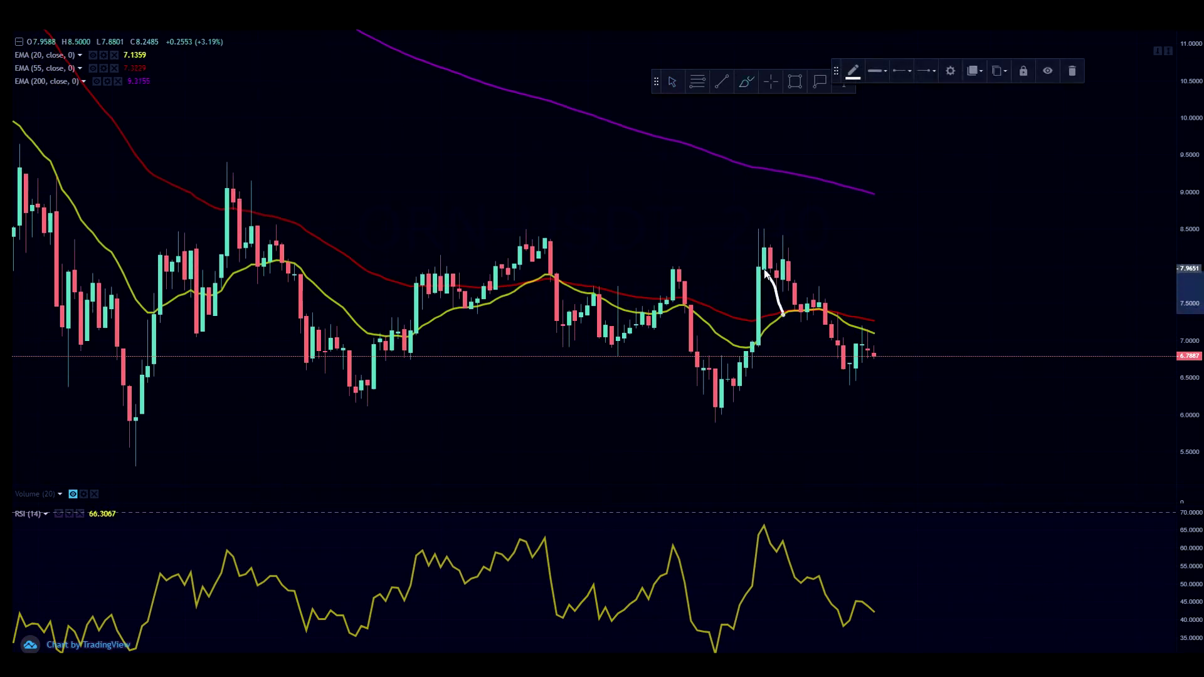
drag(766, 274, 773, 327)
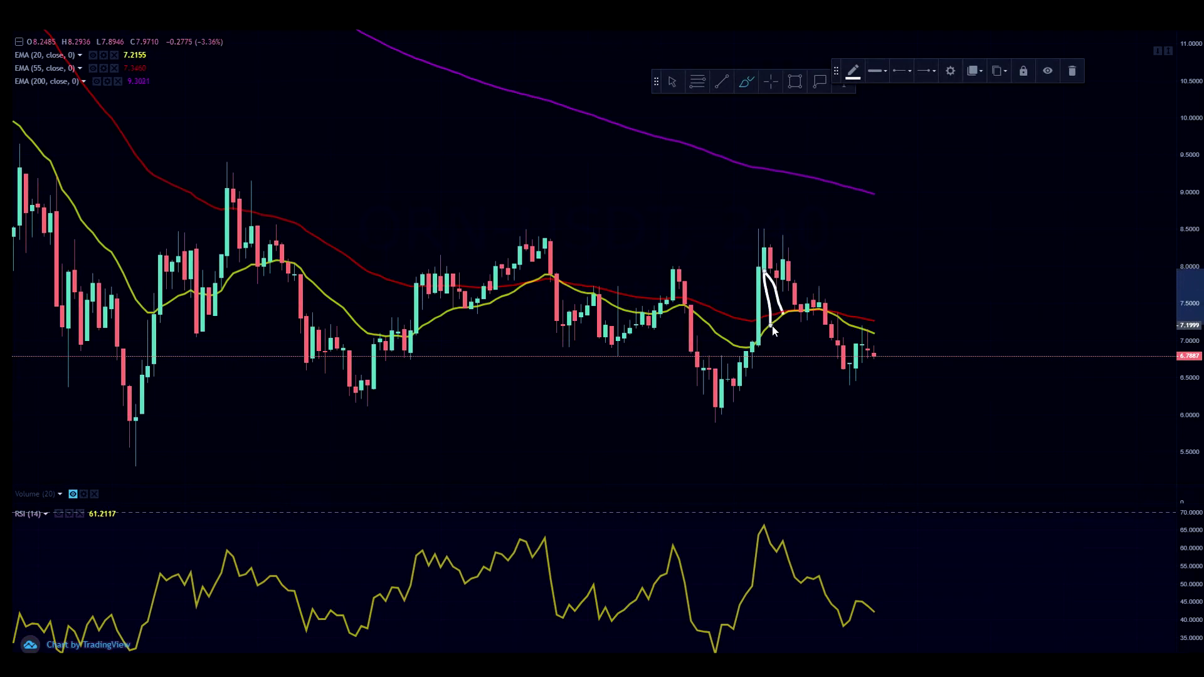
key(ctrl+z)
key(ctrl+z)
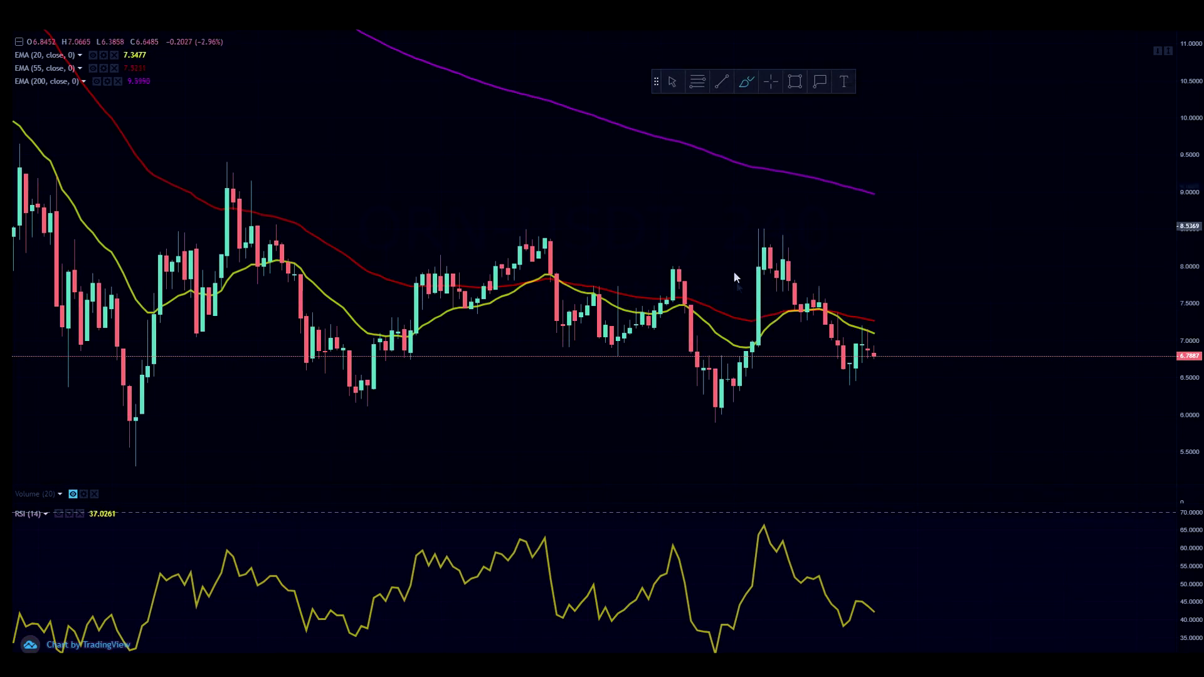
- Brush a white path arching over the last rally, dipping to about 6.5, zigzagging up toward 7.4
drag(757, 324, 801, 271)
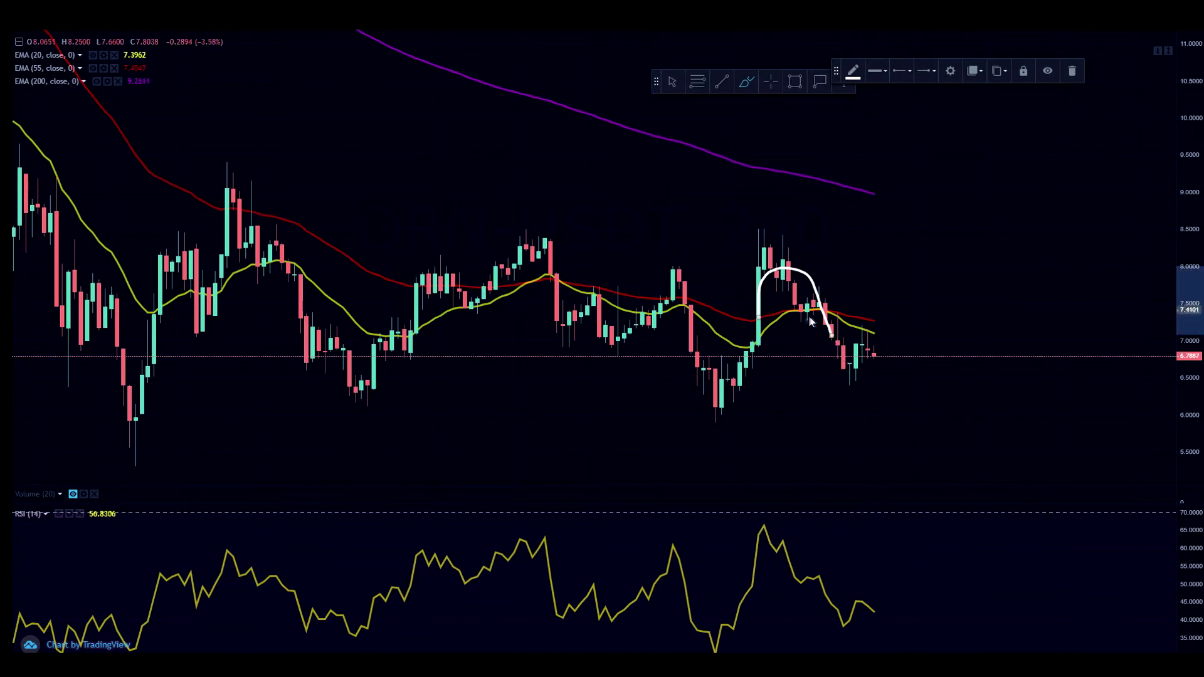
mouse_move(832, 339)
mouse_down()
mouse_move(855, 382)
mouse_move(868, 329)
mouse_up()
drag(879, 372, 888, 333)
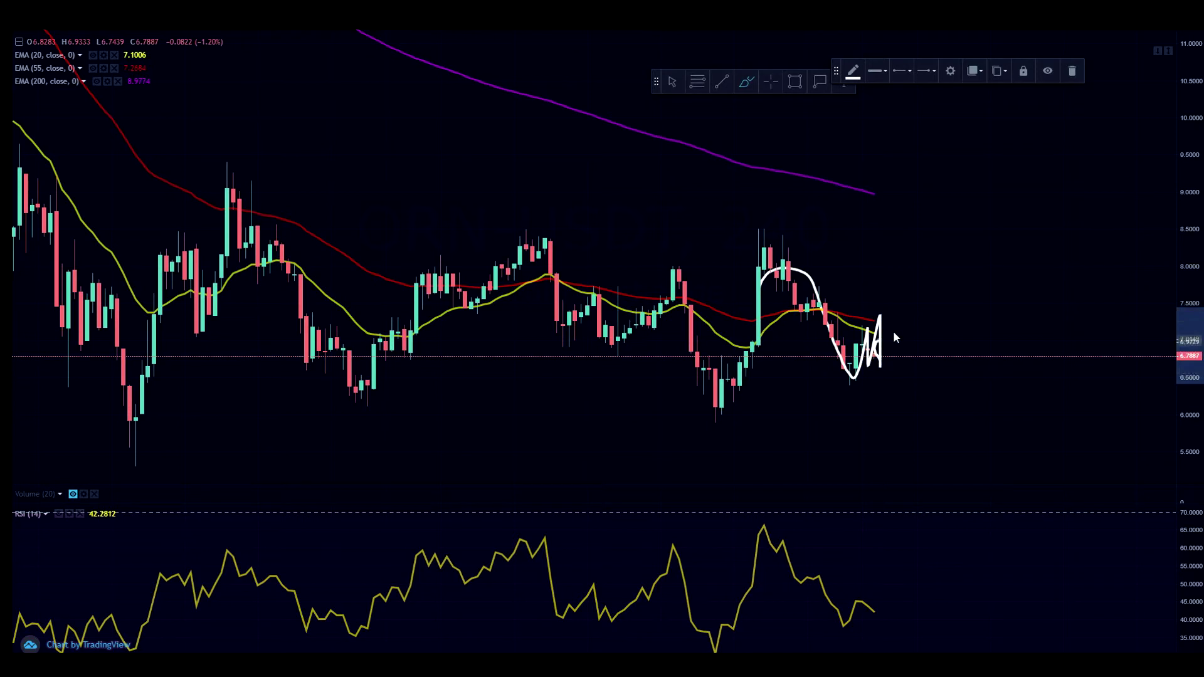